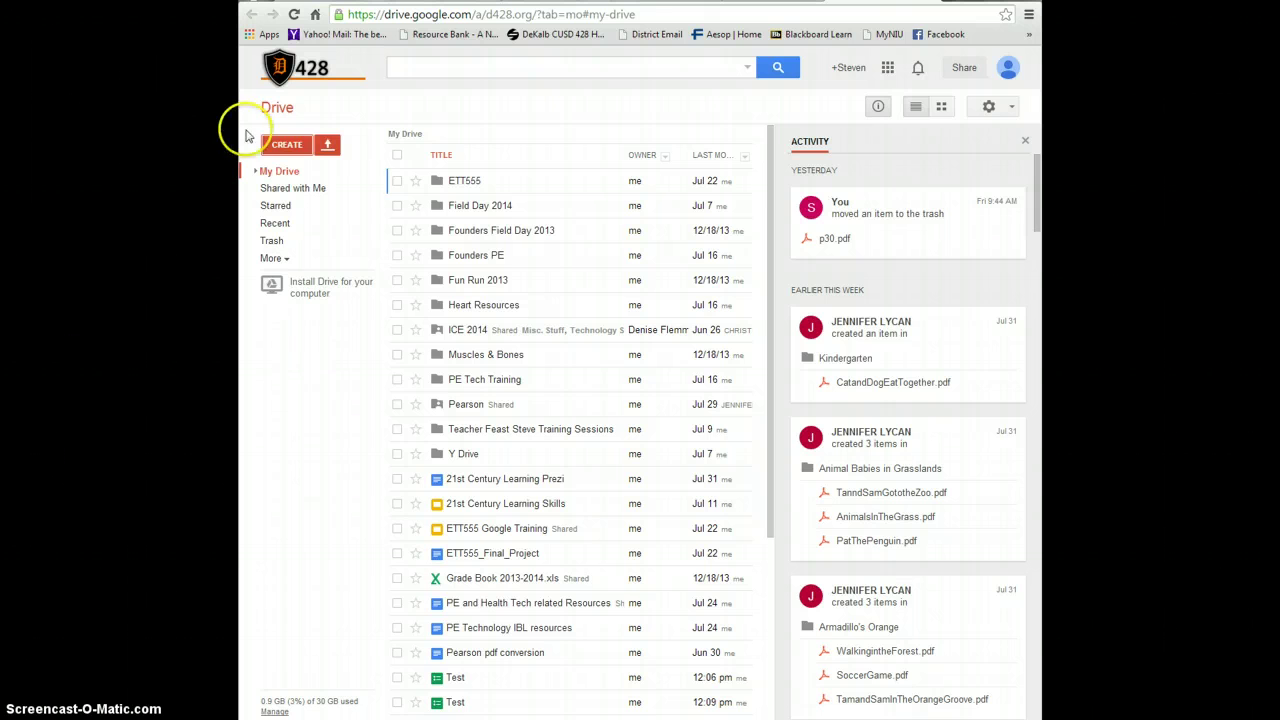
- Create a new form titled "Test" with the Birthday Balloons theme
click(283, 147)
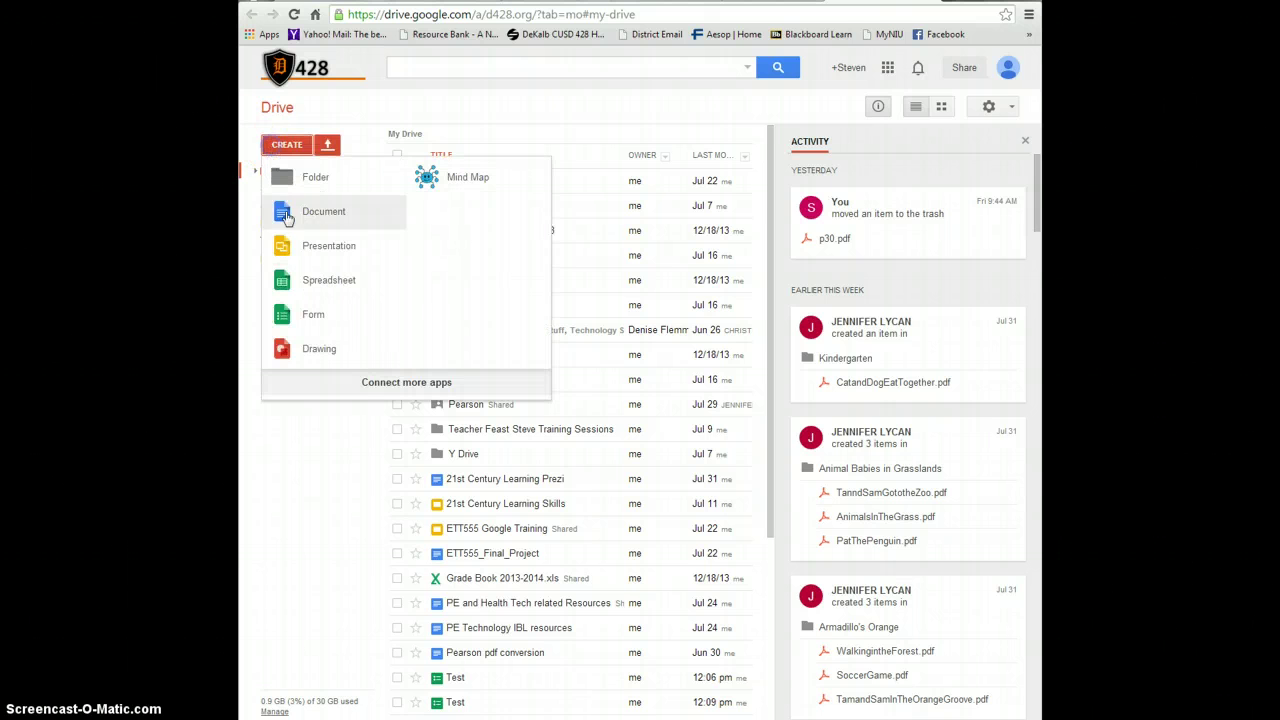
click(297, 315)
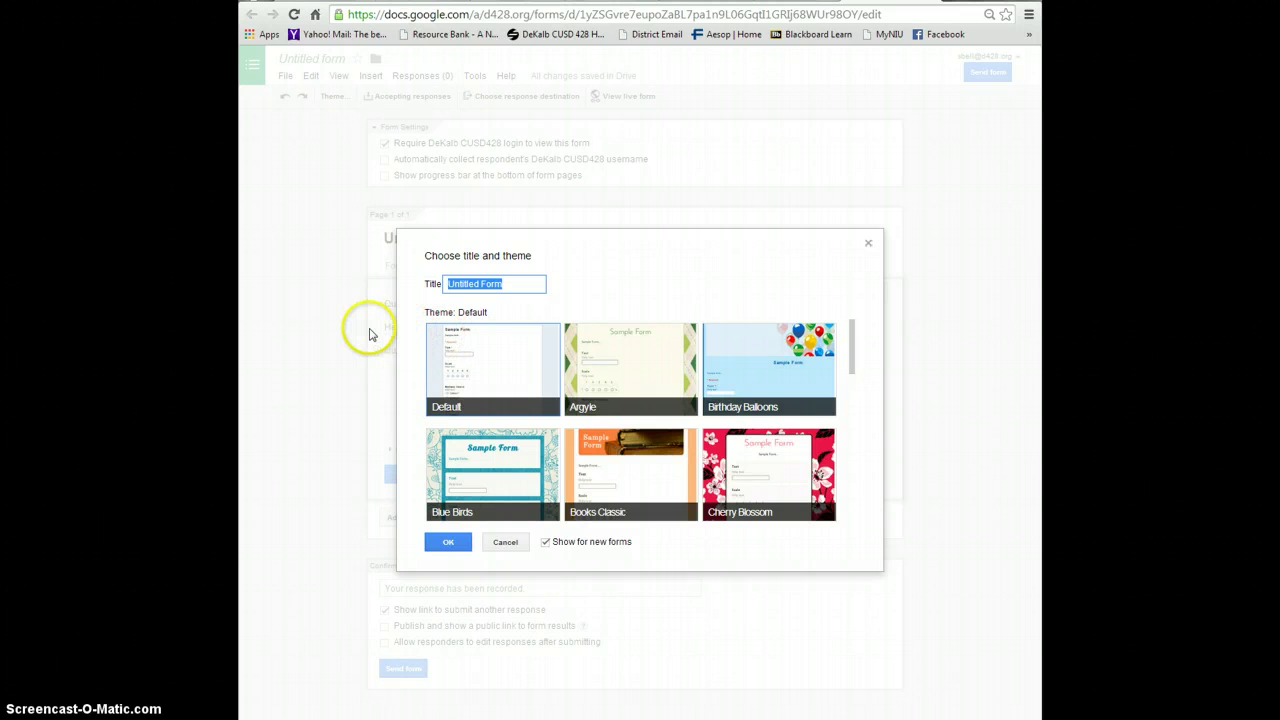
text(Test)
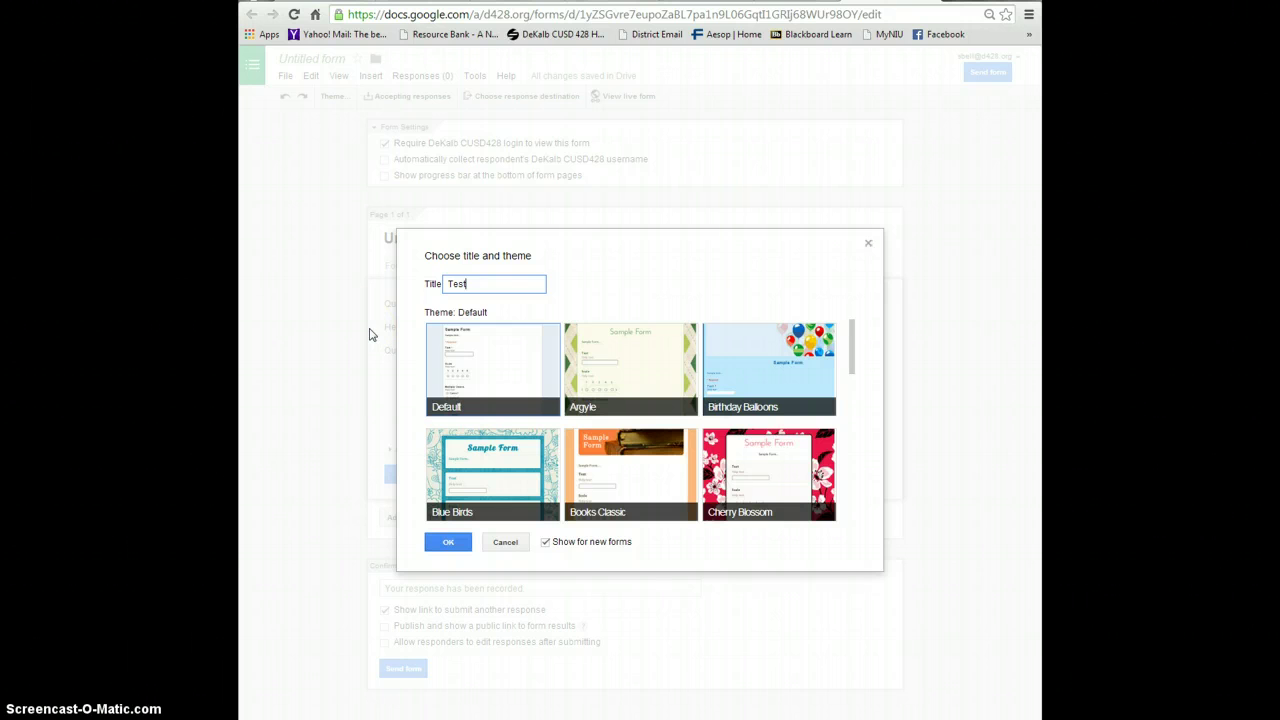
click(729, 352)
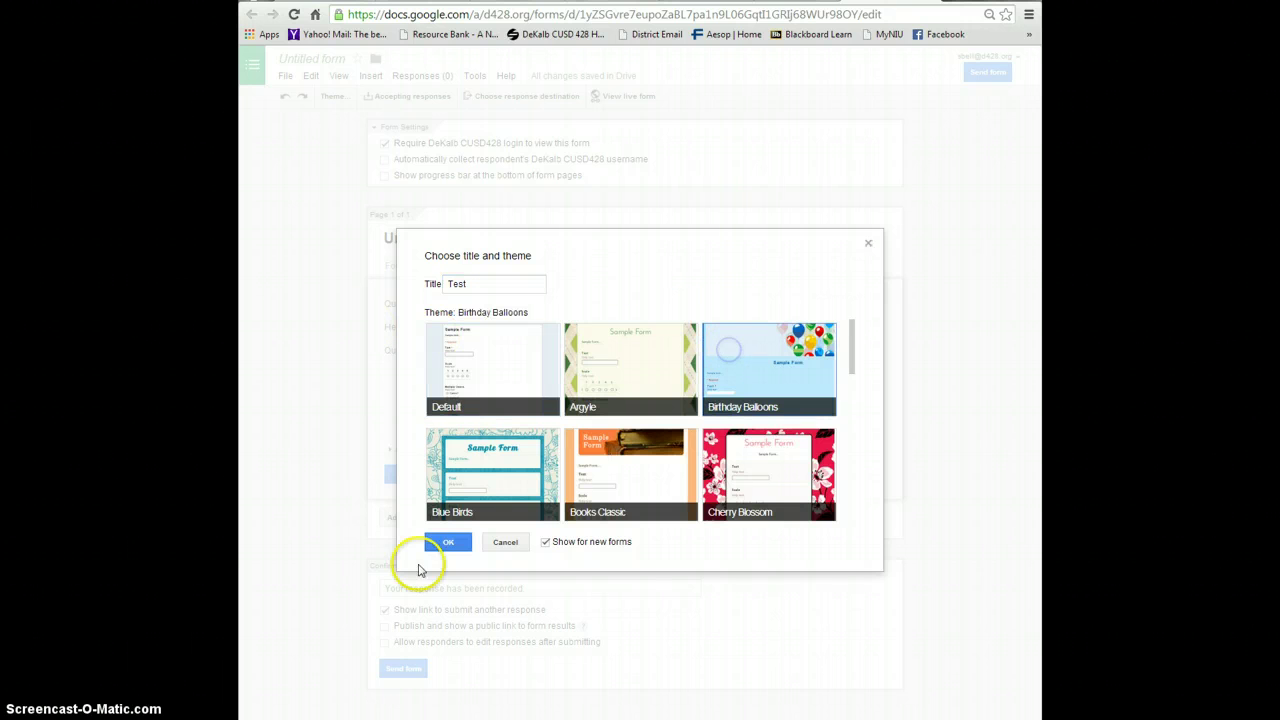
click(443, 548)
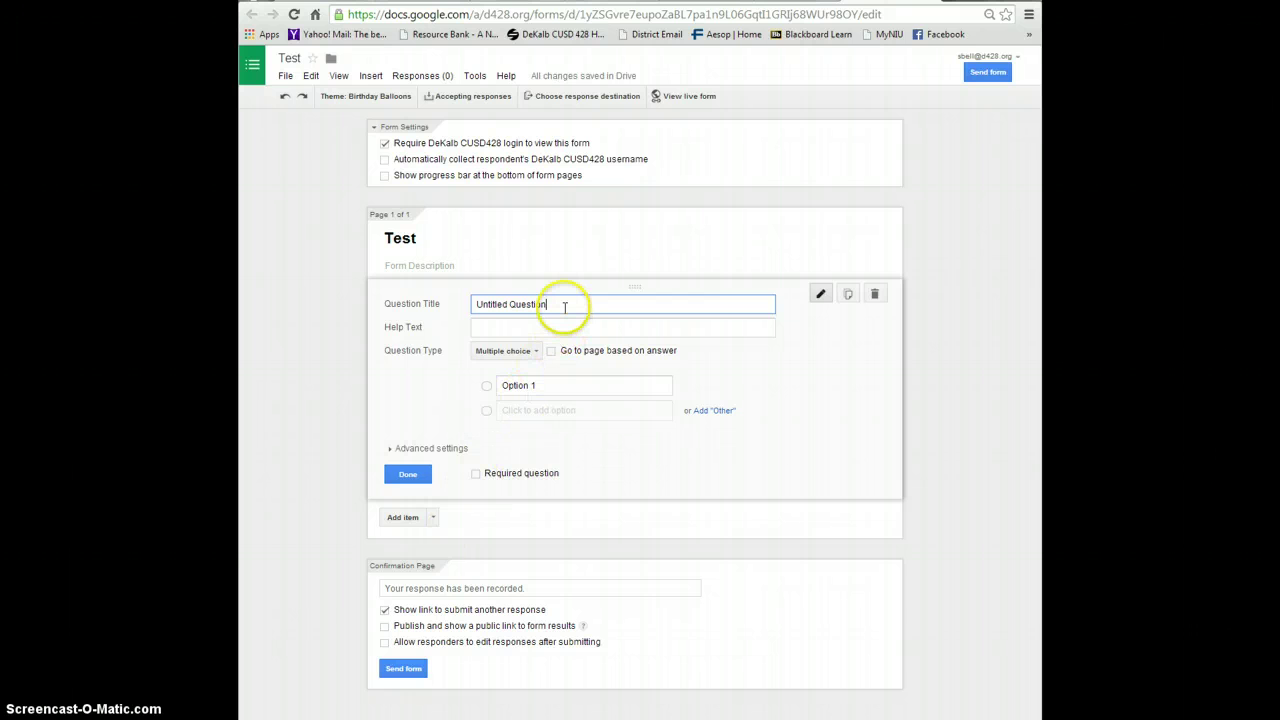
- Title the first question "What date does Independence Day fall on?" and keep its type as Multiple choice
drag(558, 305, 430, 305)
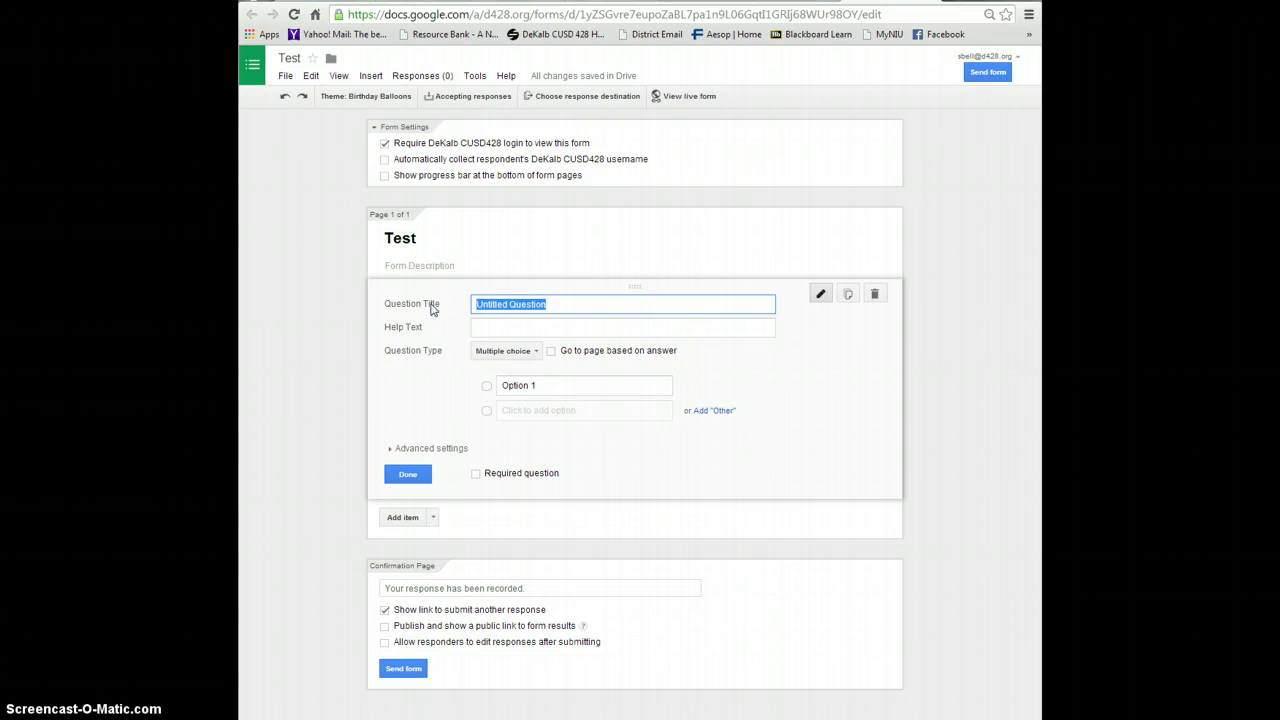
text(What date does Independence )
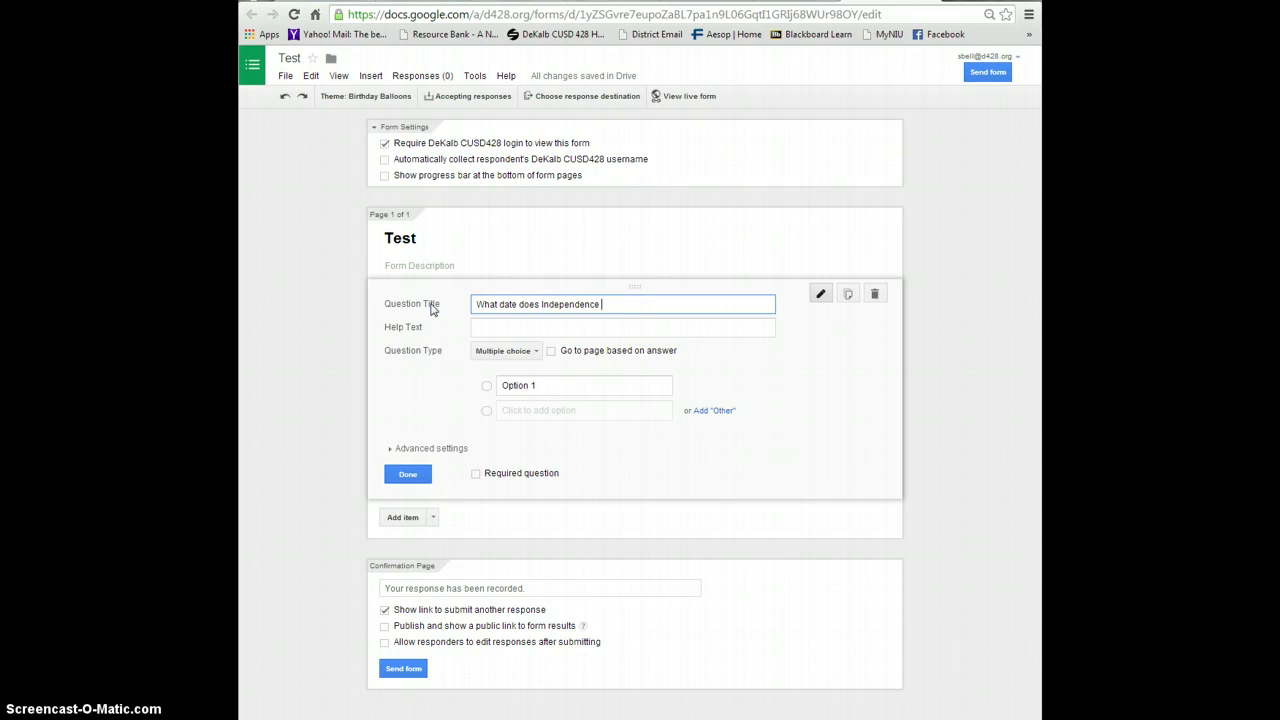
text(Day fall on?)
click(494, 350)
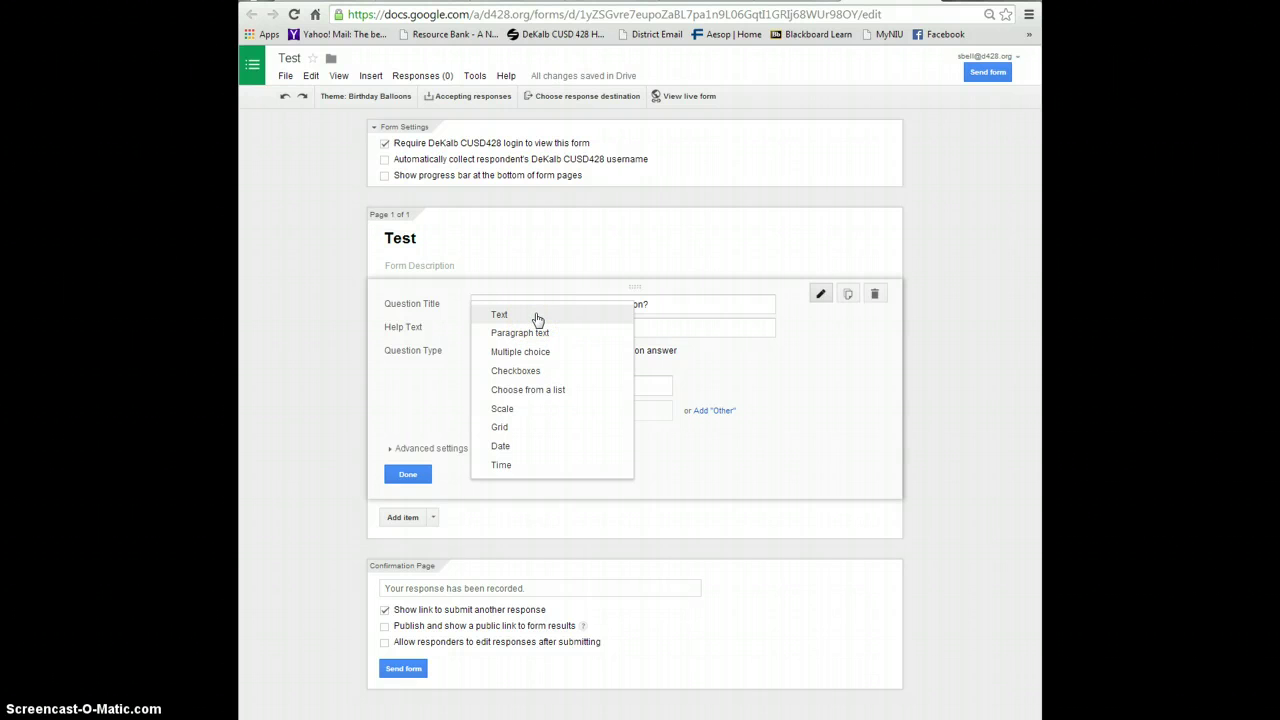
click(395, 391)
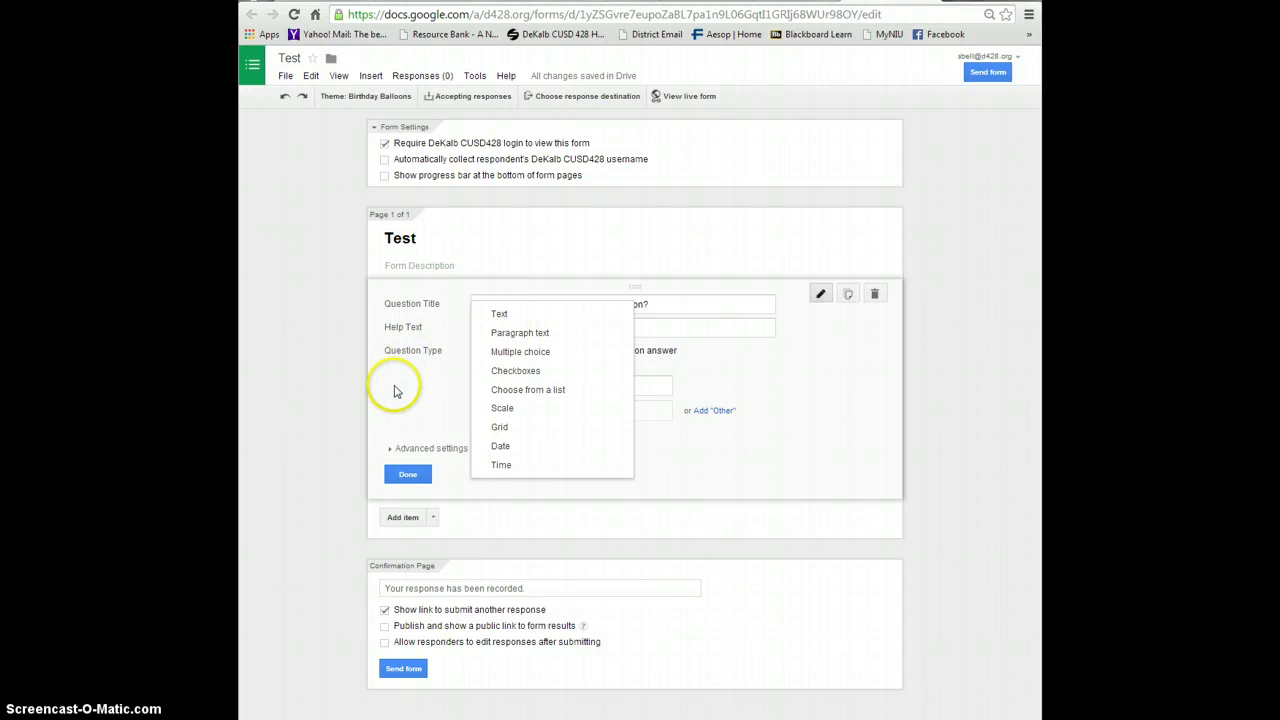
click(510, 356)
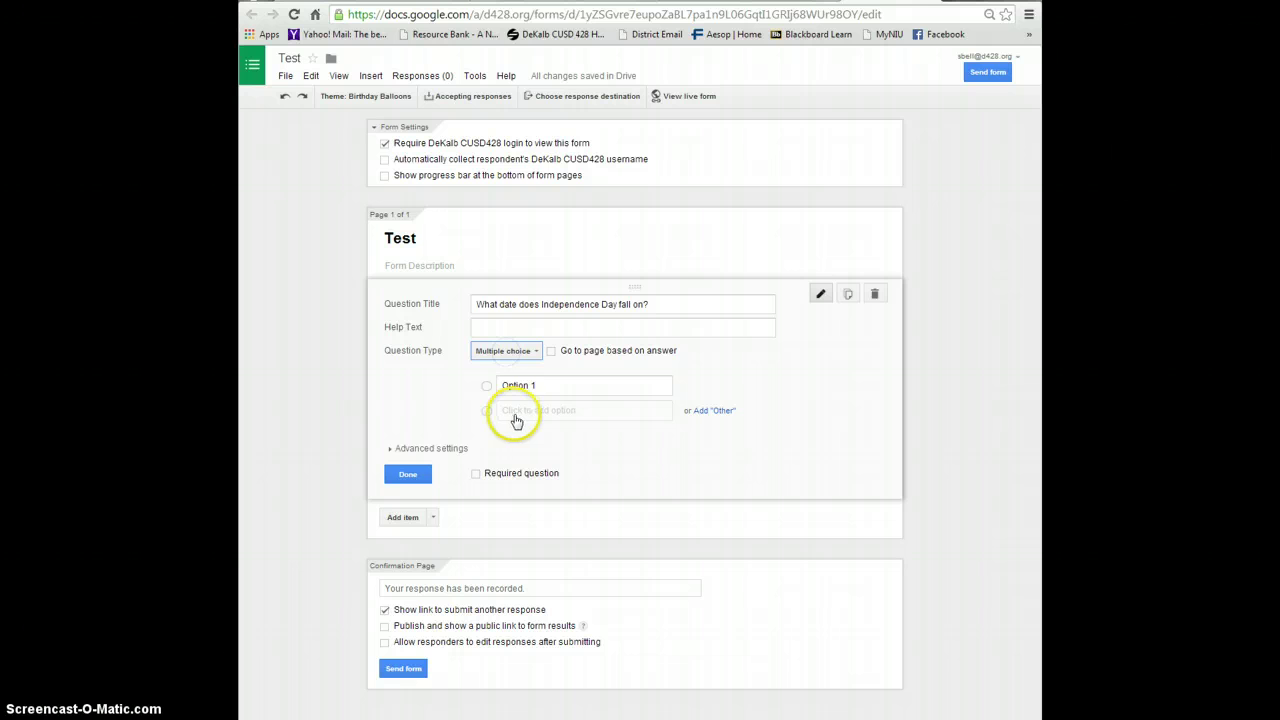
- Enter July 4, December 25, January 1 and October 31 as the Independence Day question's answer options
click(530, 385)
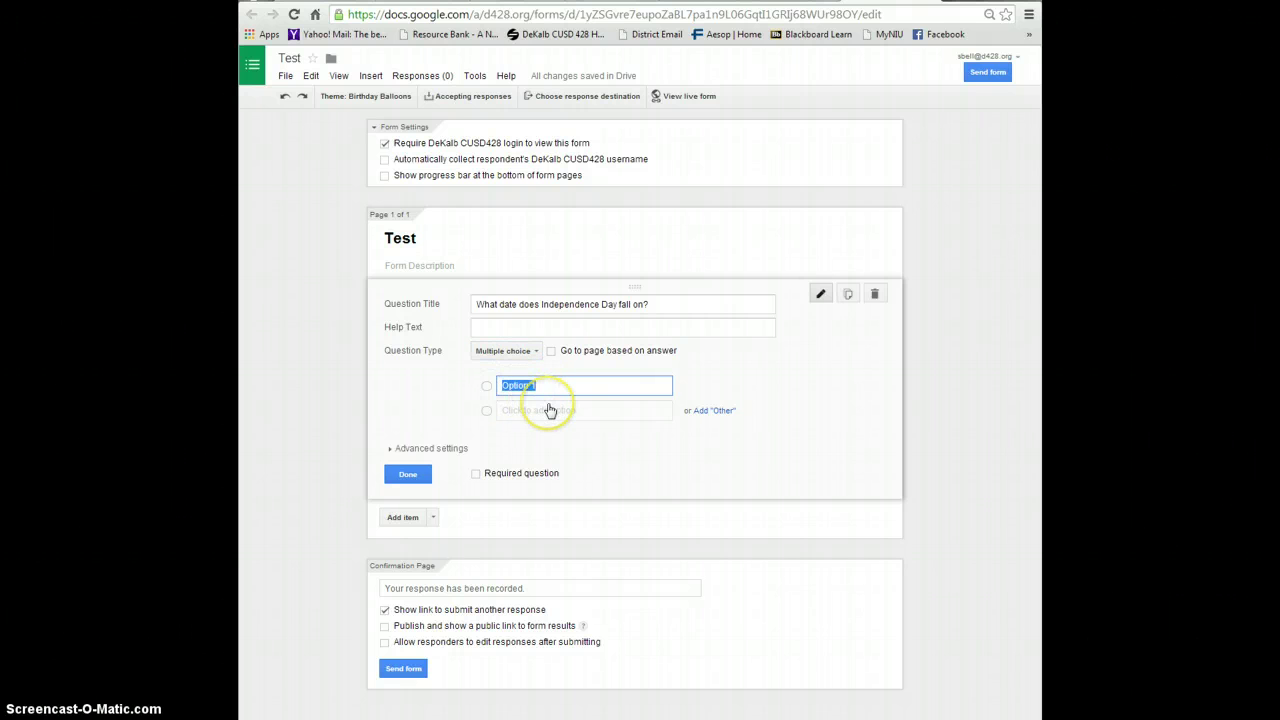
text(July 4)
click(549, 410)
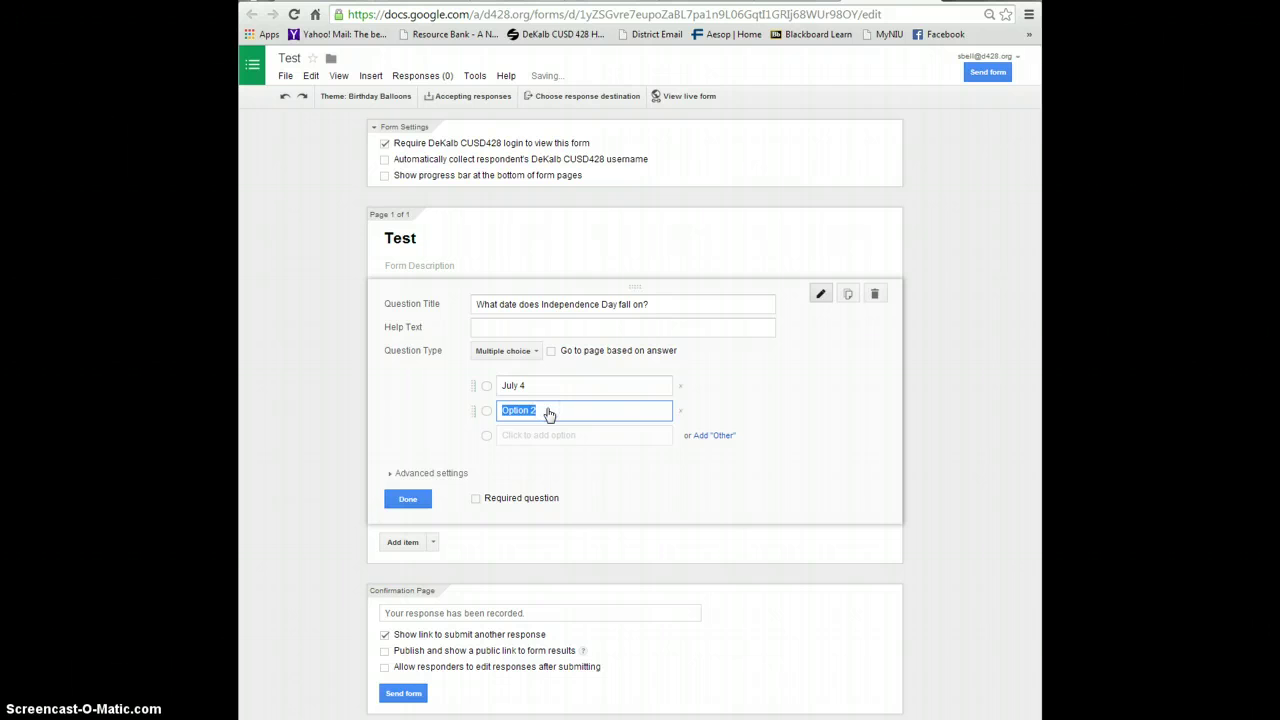
text(December 25)
click(536, 436)
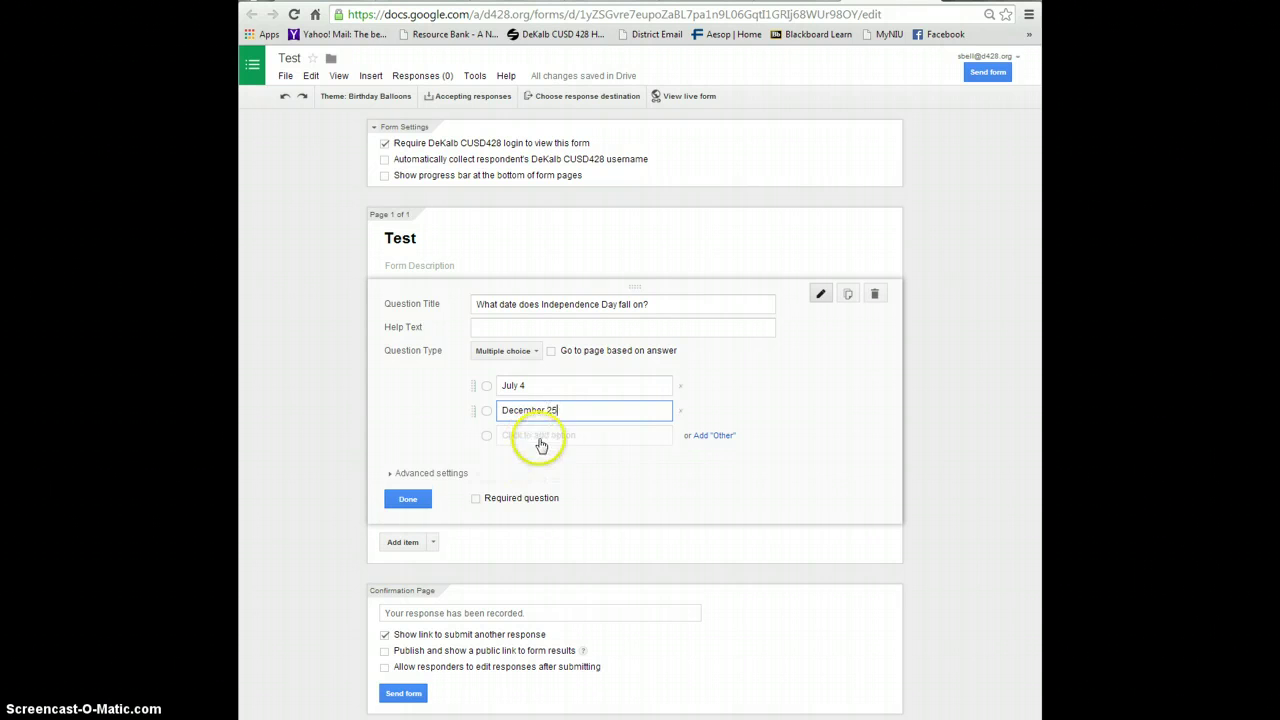
text(January )
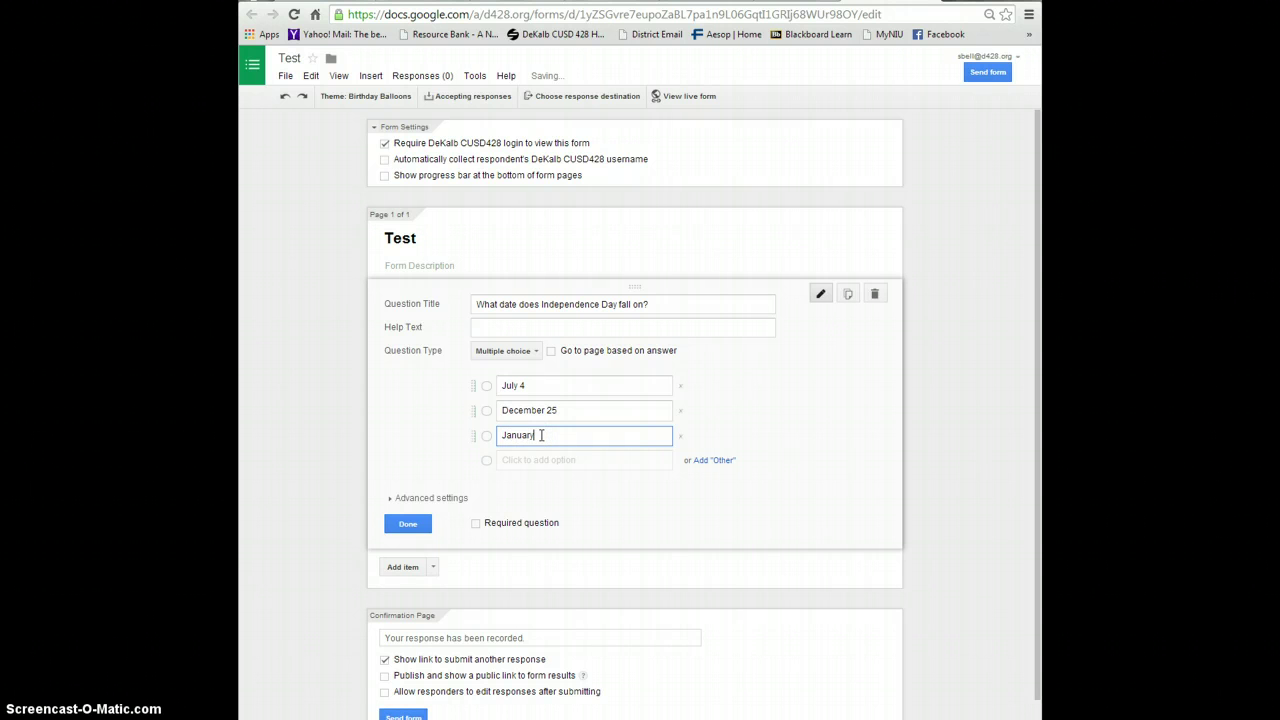
text(1)
click(562, 461)
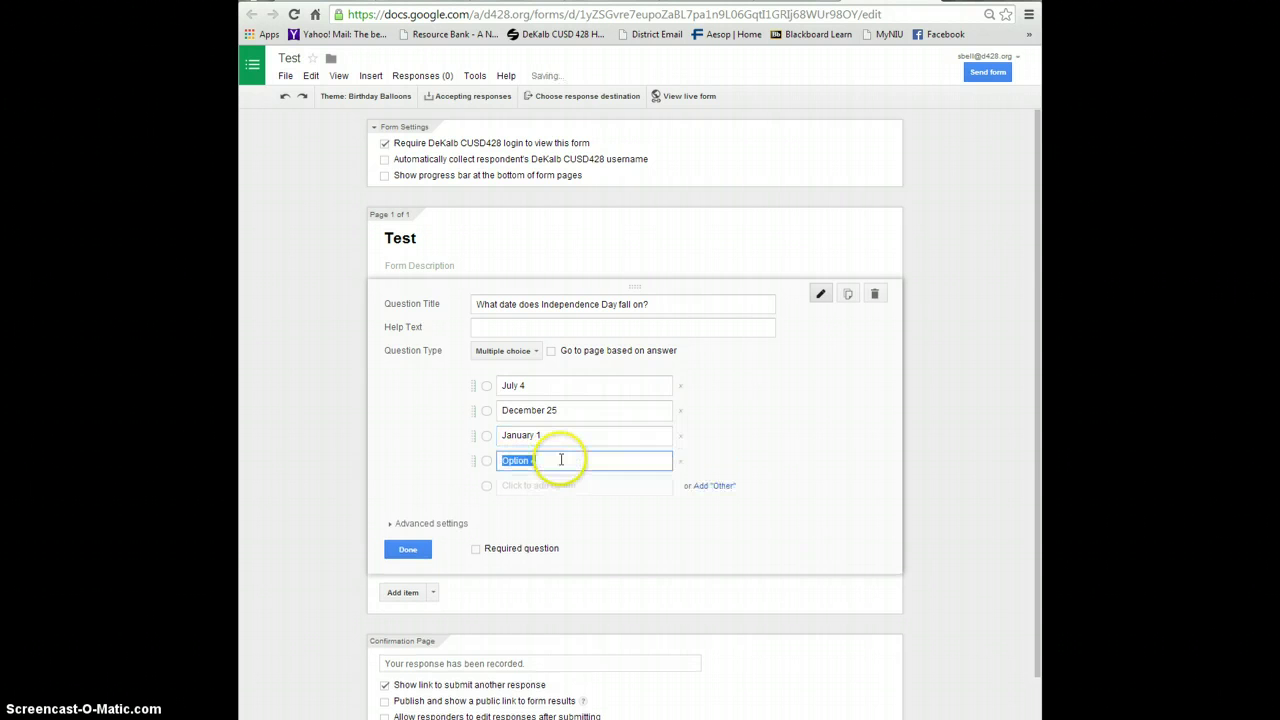
text(Oce)
key(BackSpace)
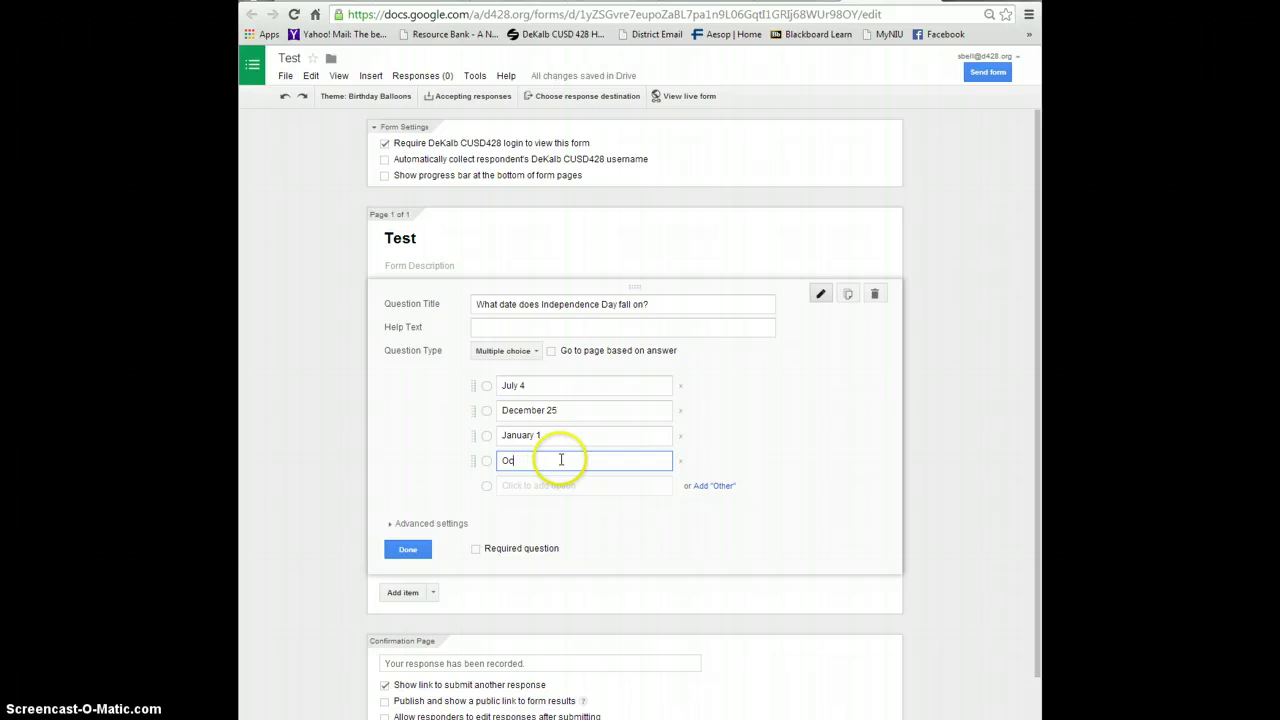
text(tober 31)
- Make the Independence Day question required with shuffled option order, and finish editing it
click(477, 550)
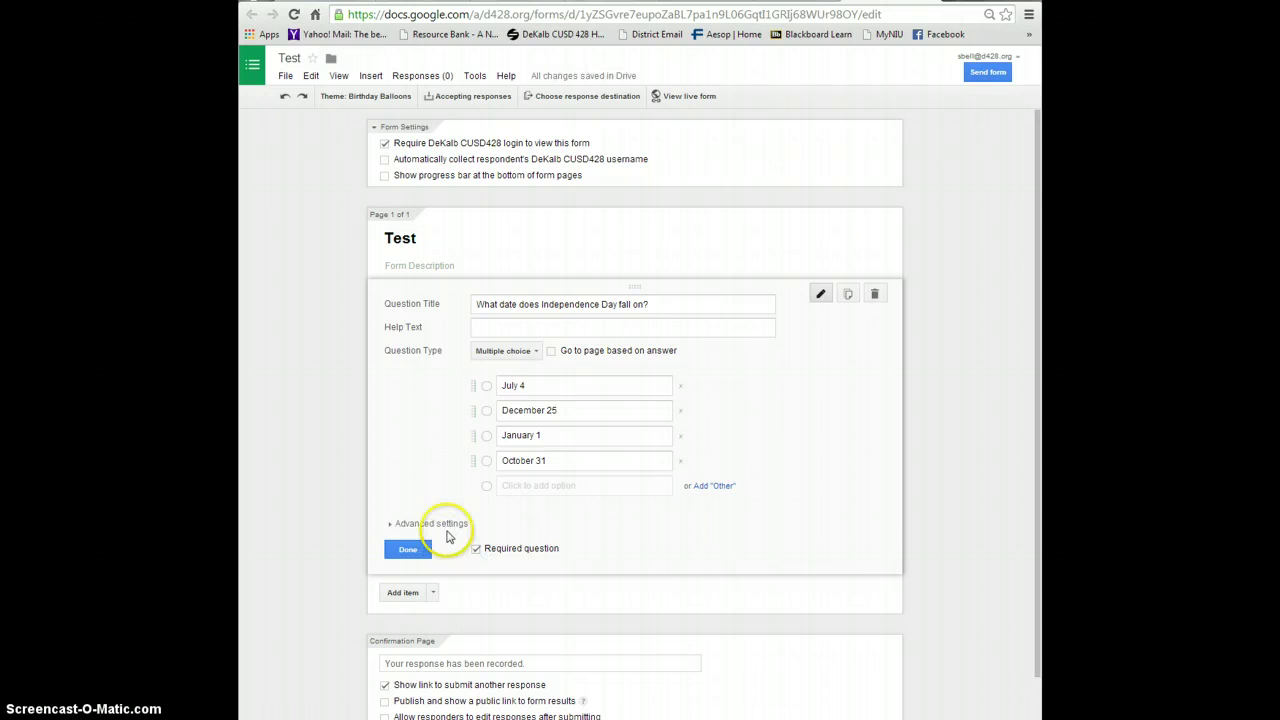
click(445, 522)
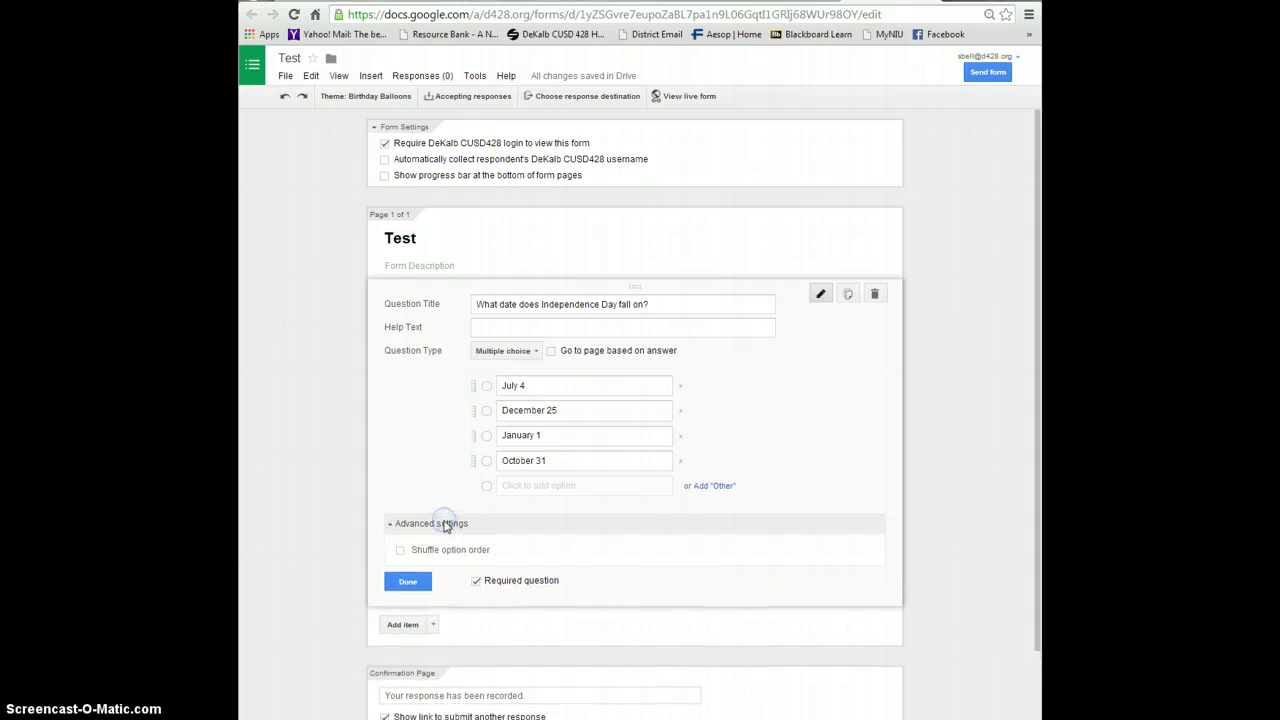
click(401, 551)
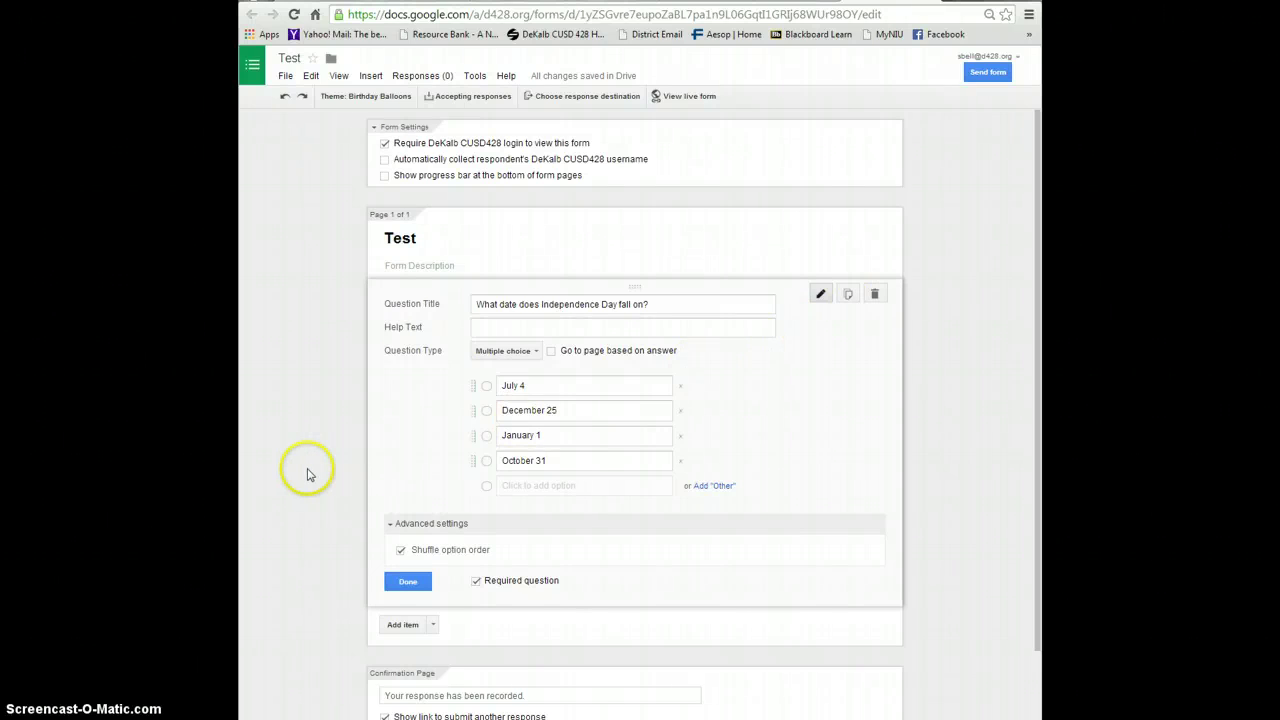
scroll(313, 471, down, 1)
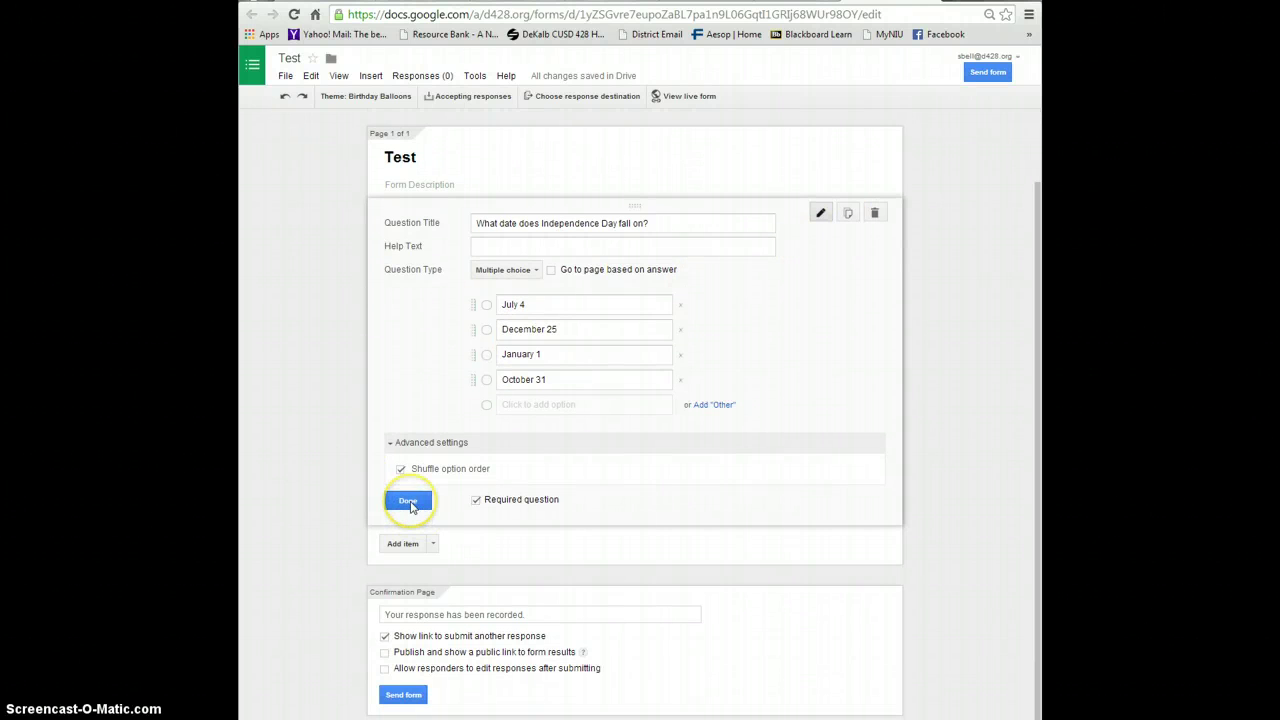
click(408, 502)
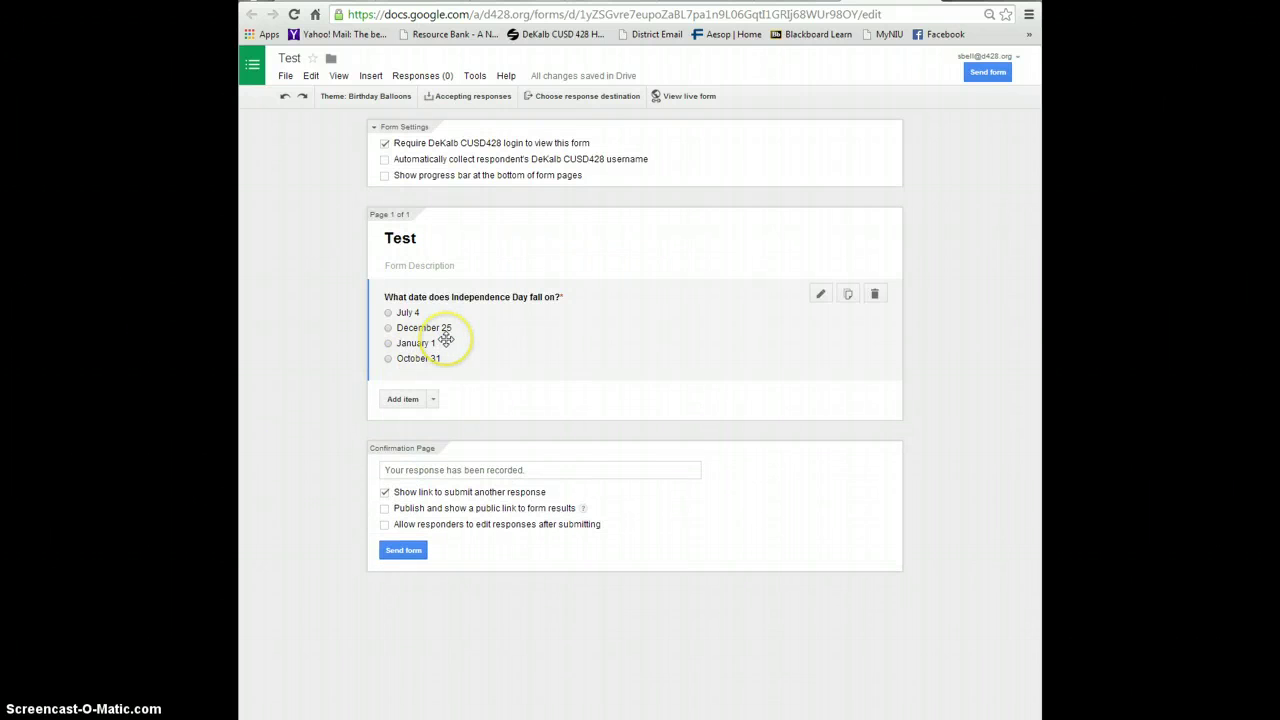
- Add a second question titled "What do you do for exercise?" with the Checkboxes type
click(403, 400)
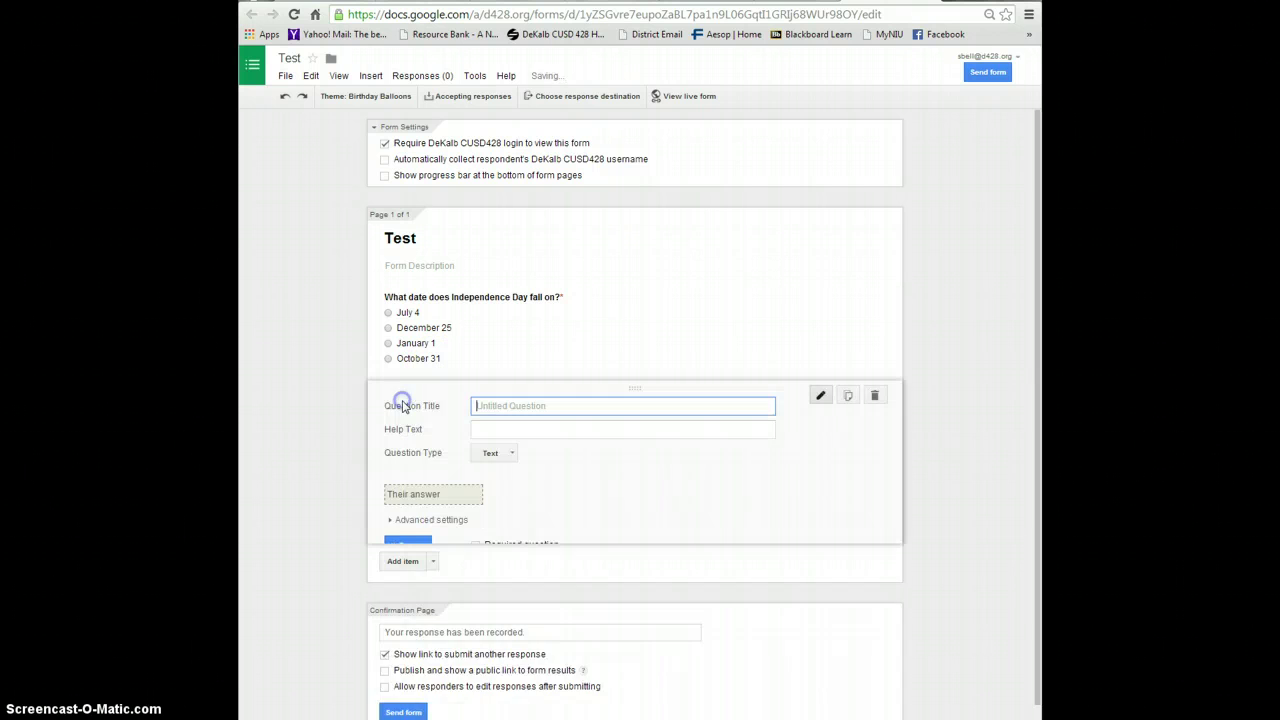
click(1023, 571)
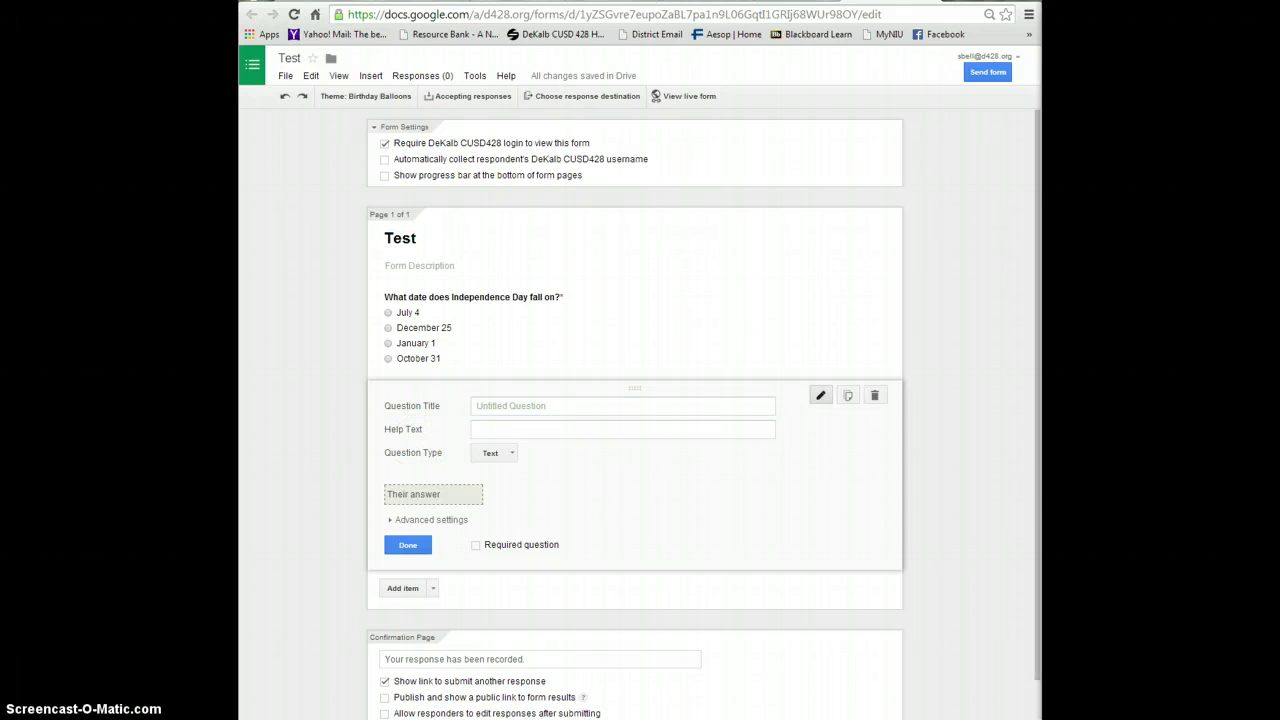
click(543, 406)
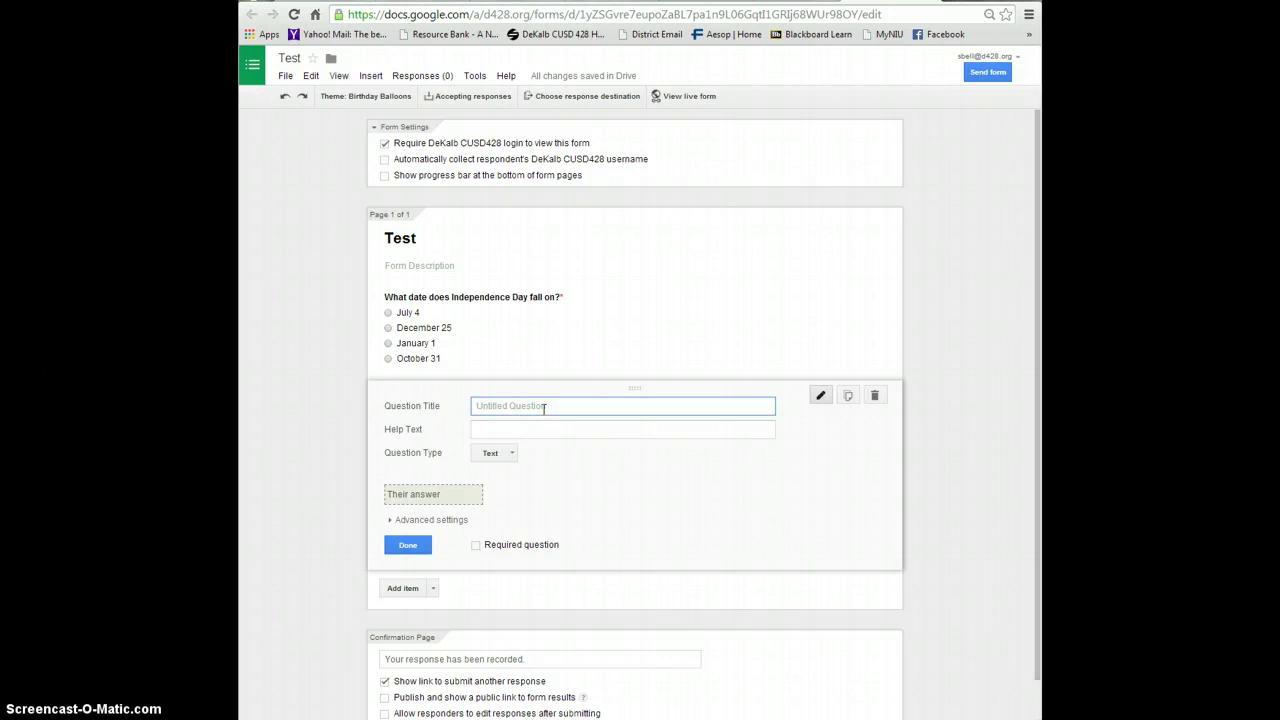
text(What do you do for exercise)
click(509, 454)
click(515, 510)
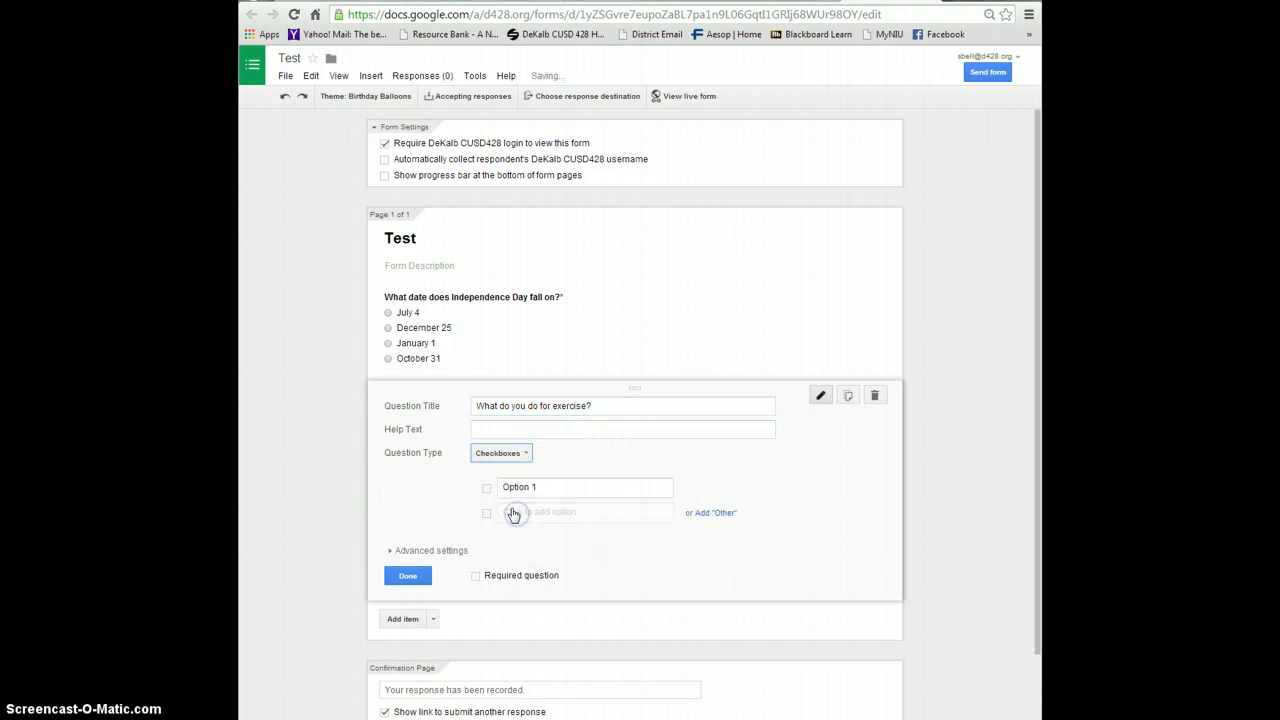
- Enter Running, Biking, Swimming and Walking as the first four options of the exercise question
click(544, 486)
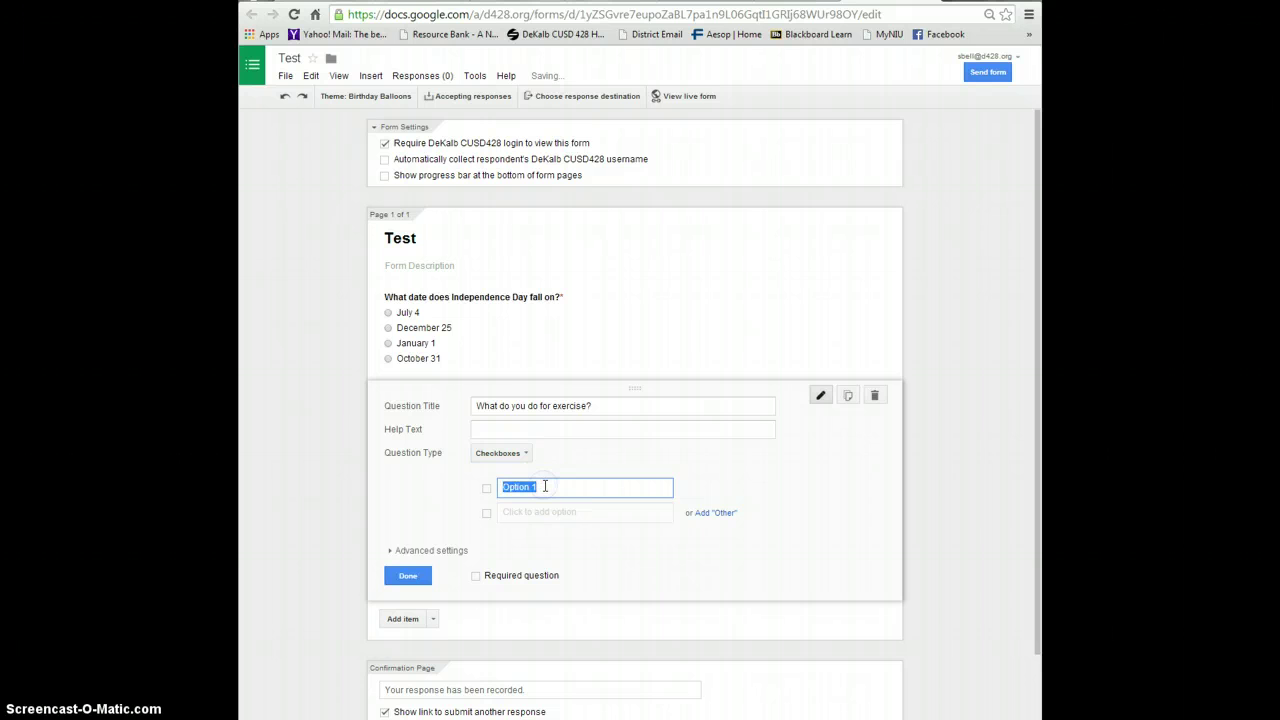
text(Run)
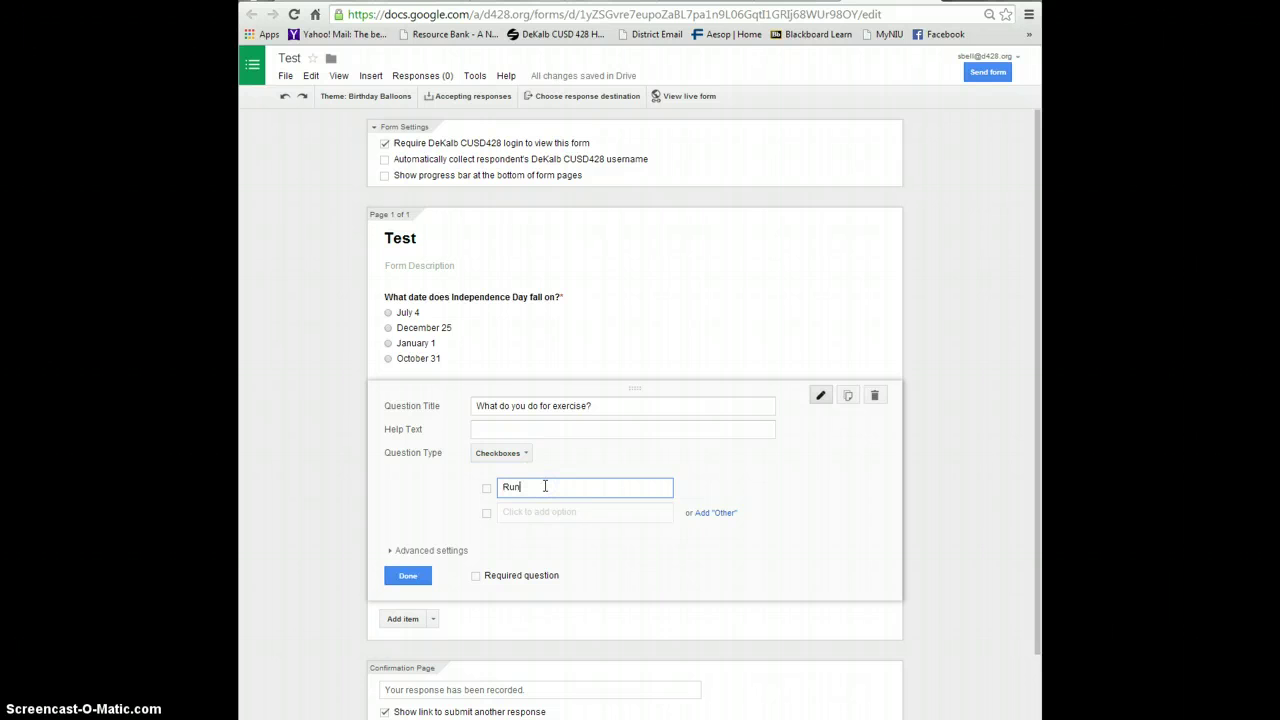
text(ning)
key(Return)
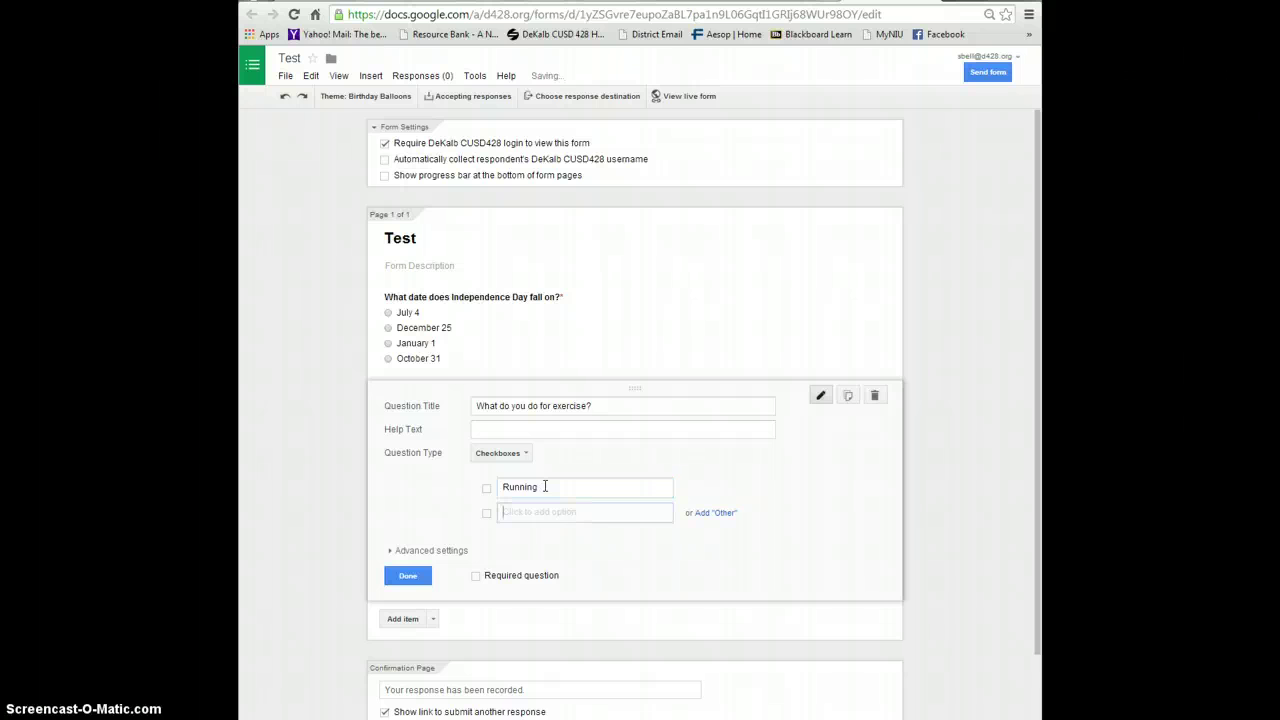
text(Biking)
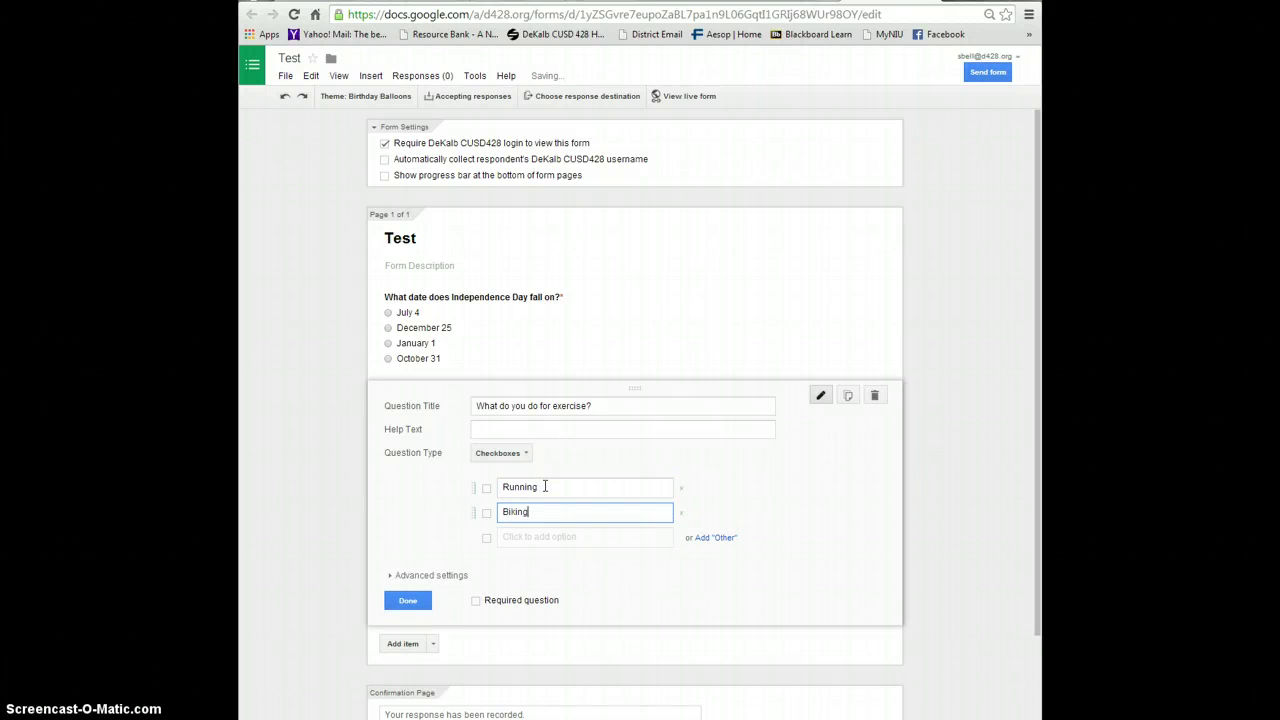
key(Return)
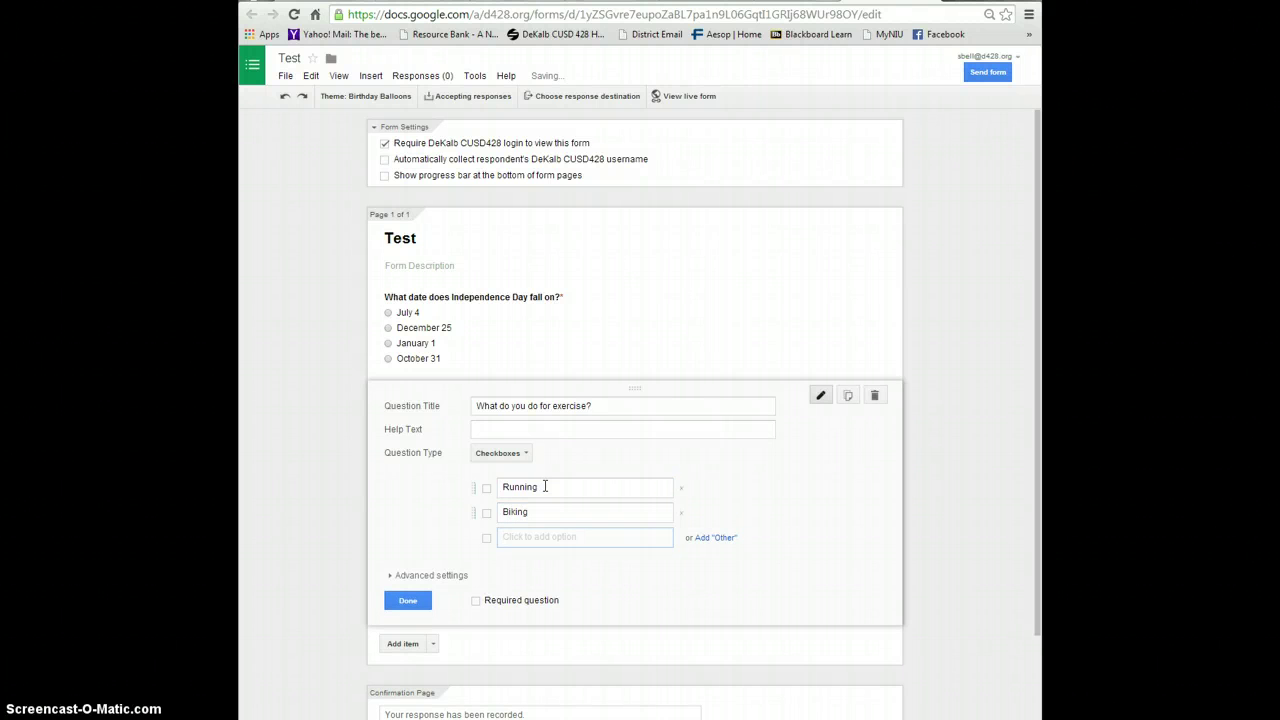
text(Swin)
key(BackSpace)
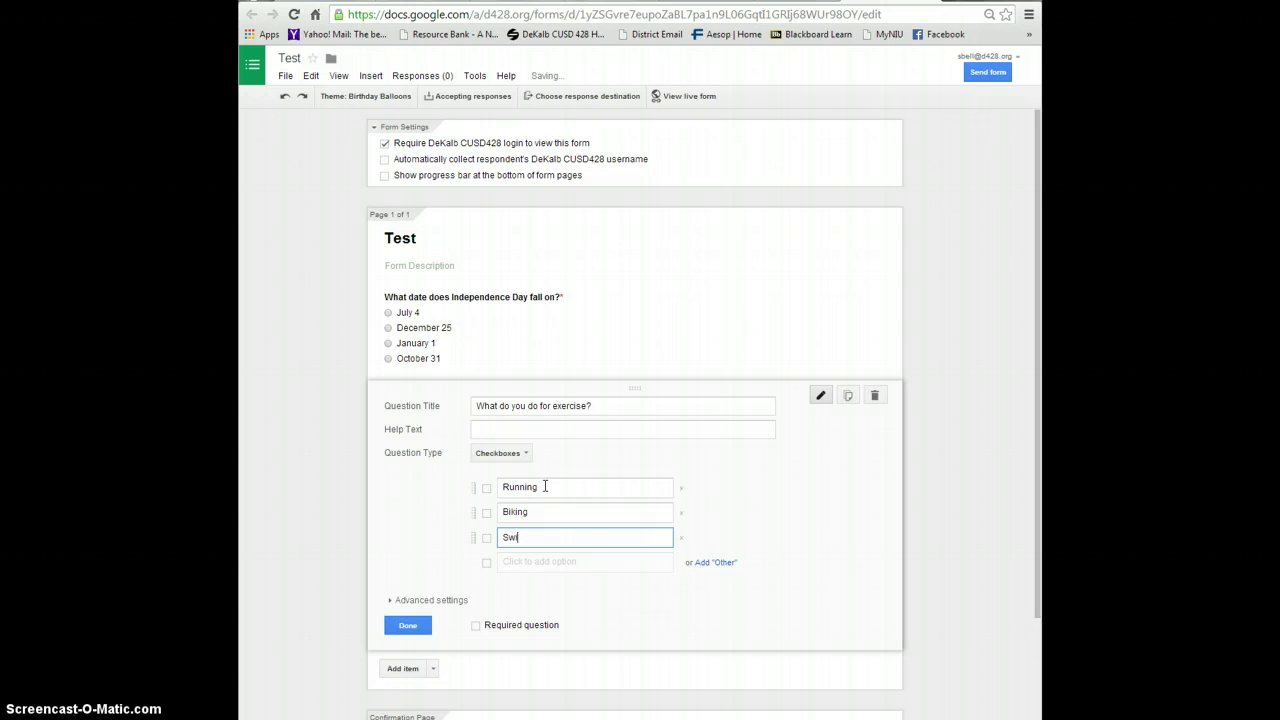
text(mming)
key(Return)
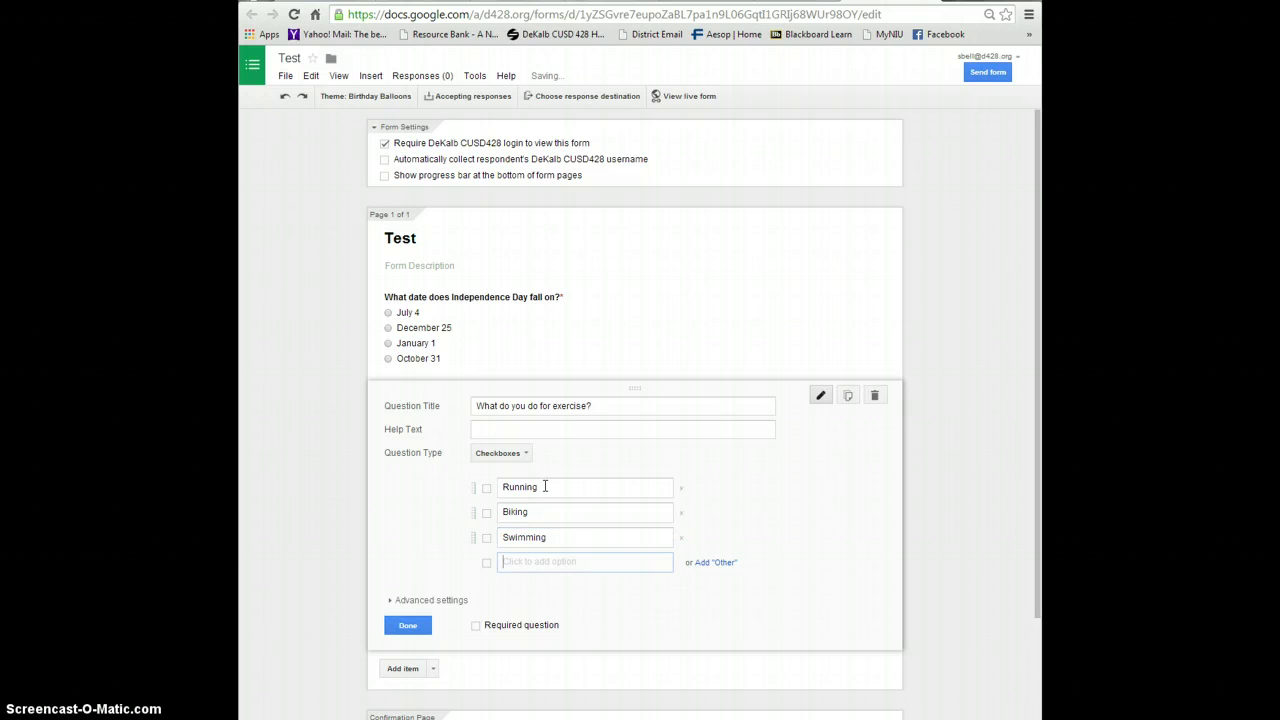
text(Walking)
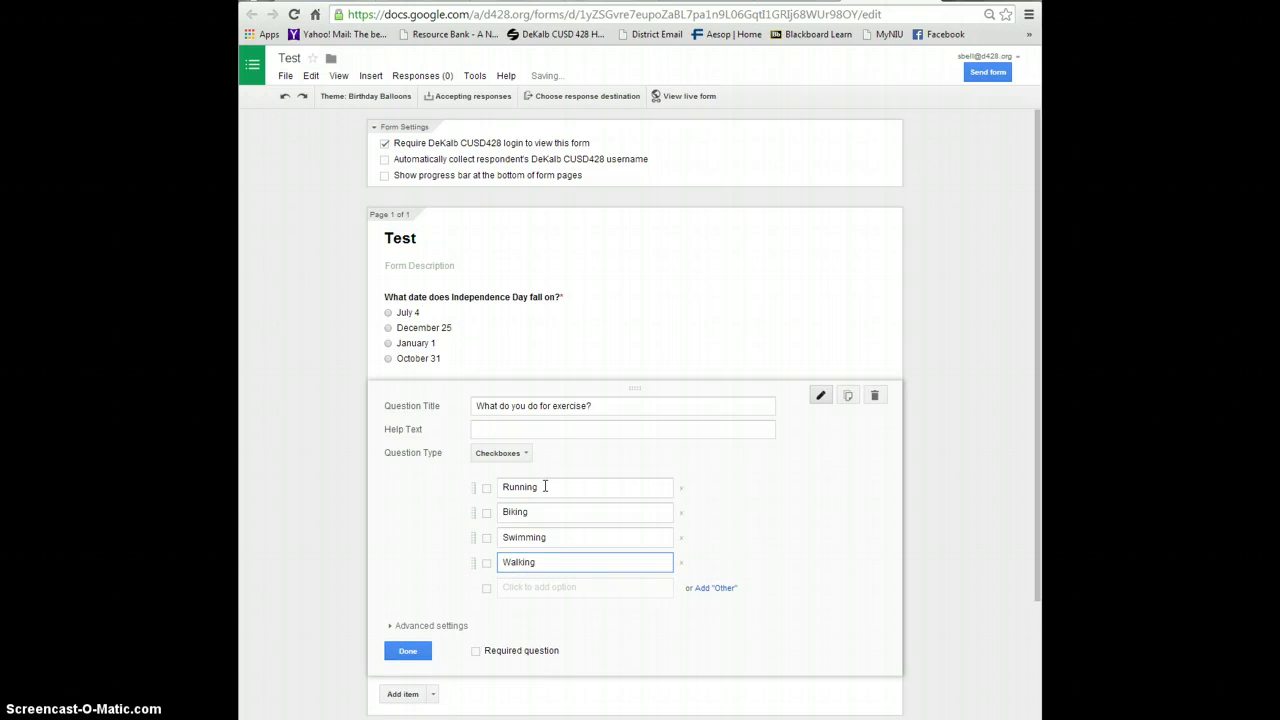
key(Return)
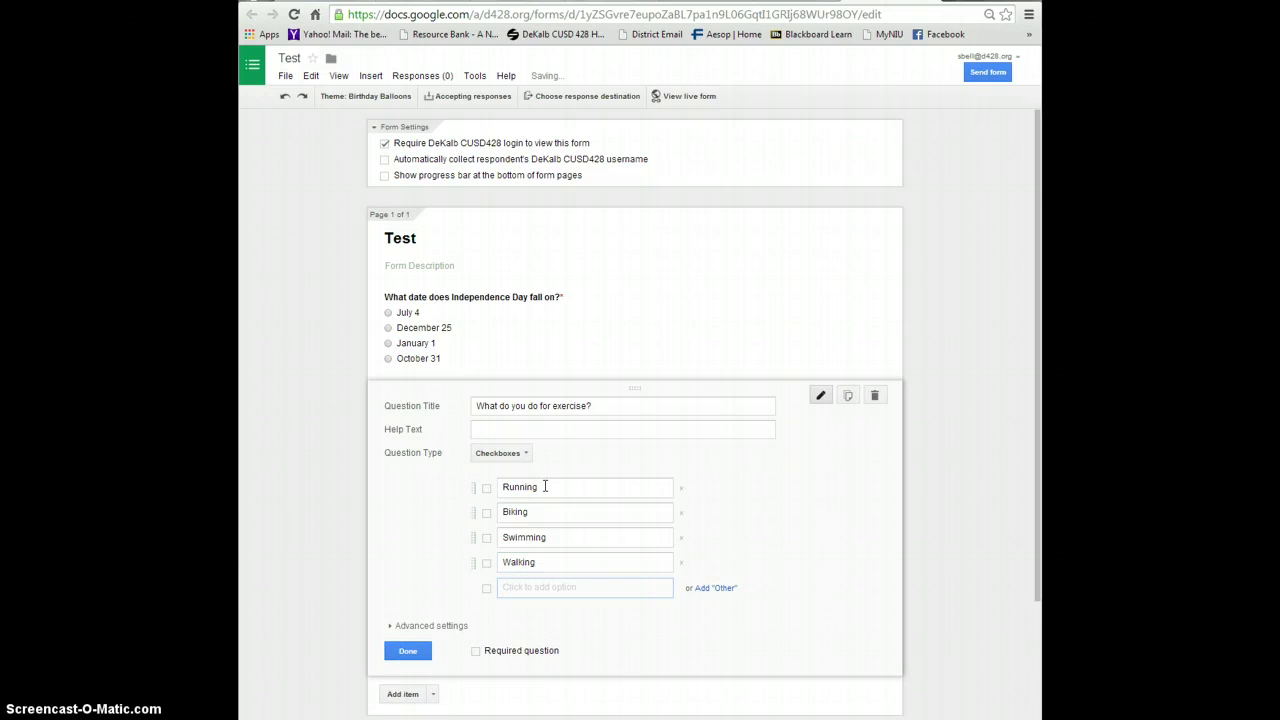
- Add the options Recreation Sports, Skateboarding, Fitness Classes and At Home game system/DVD to the exercise question
text(Recre)
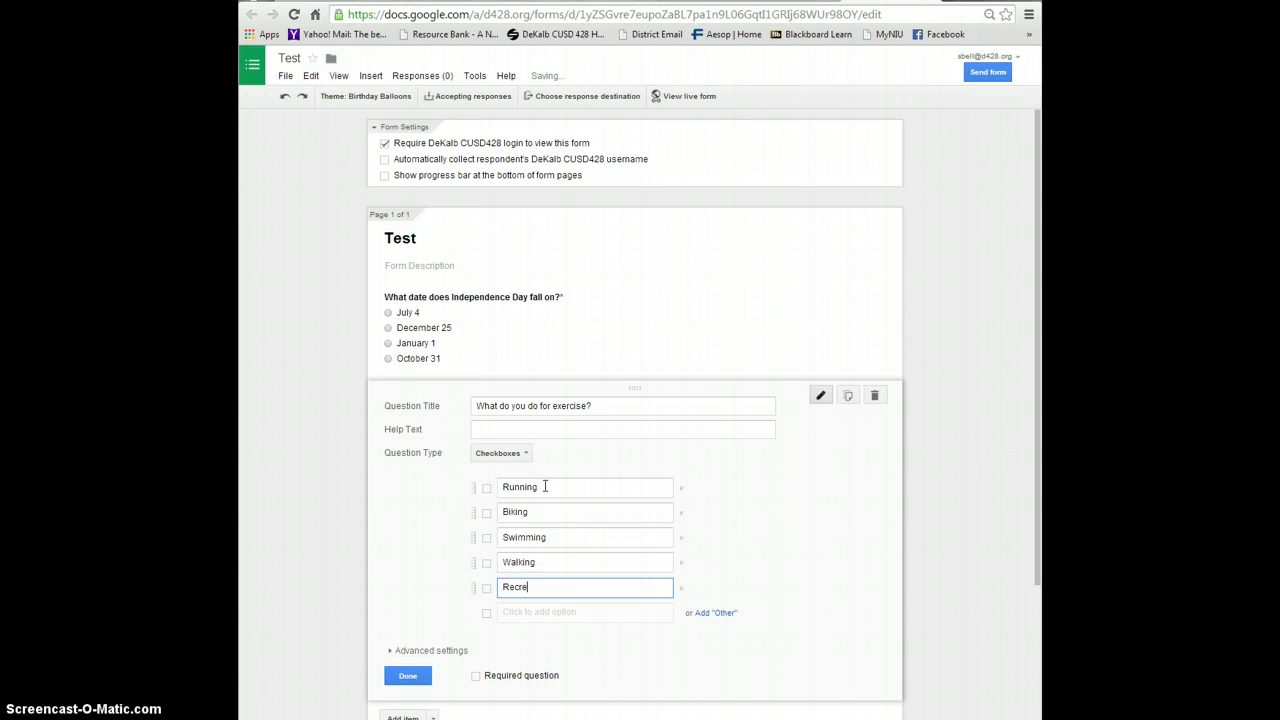
text(ation Sports)
key(Return)
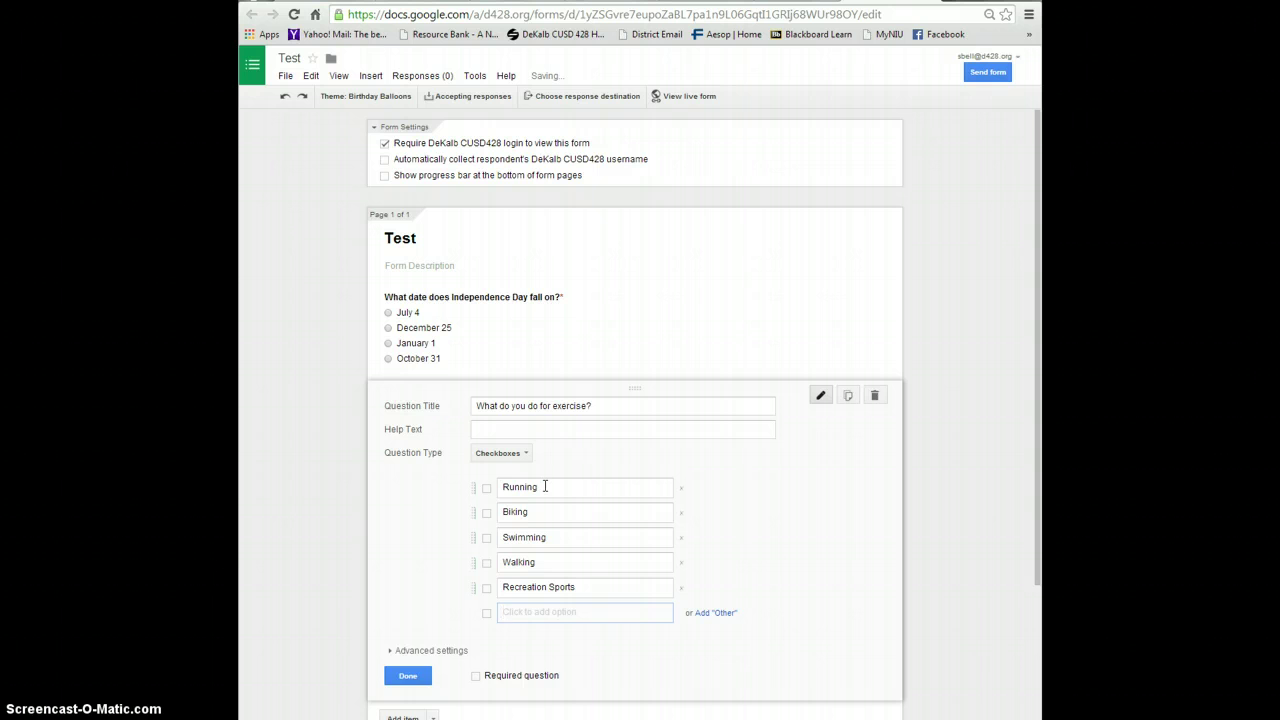
text(Ska)
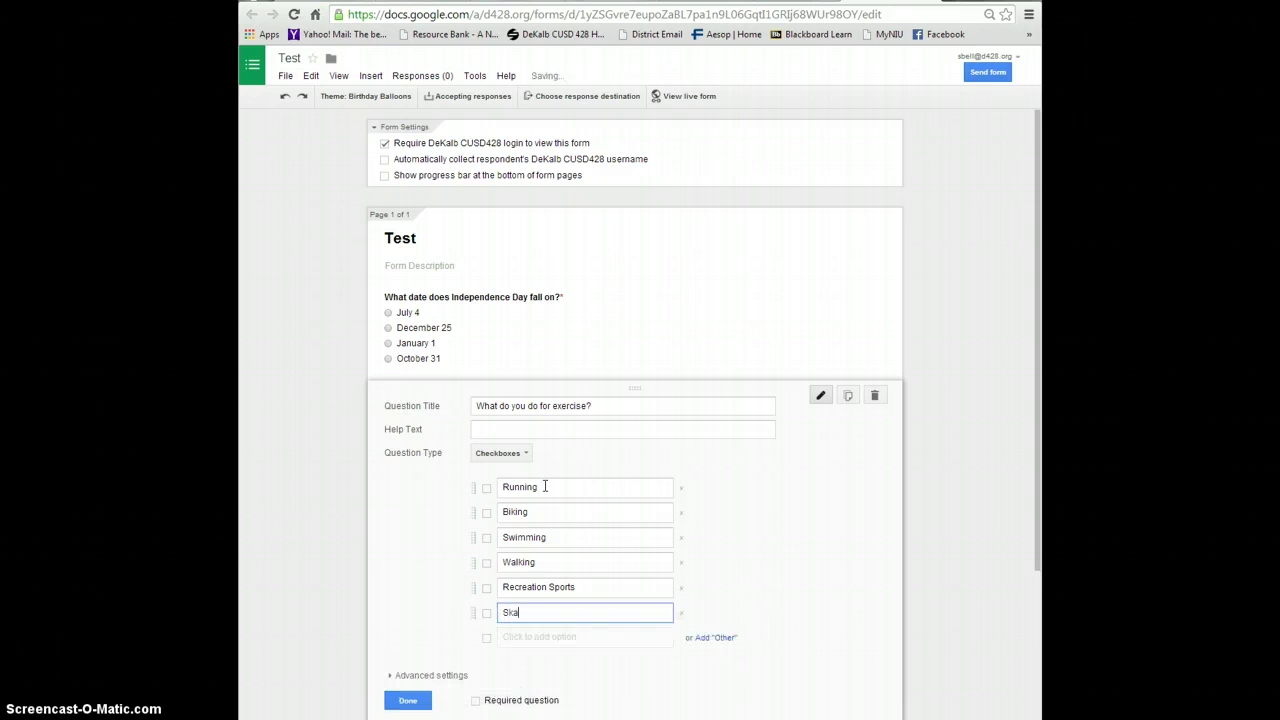
text(teboarding)
key(Return)
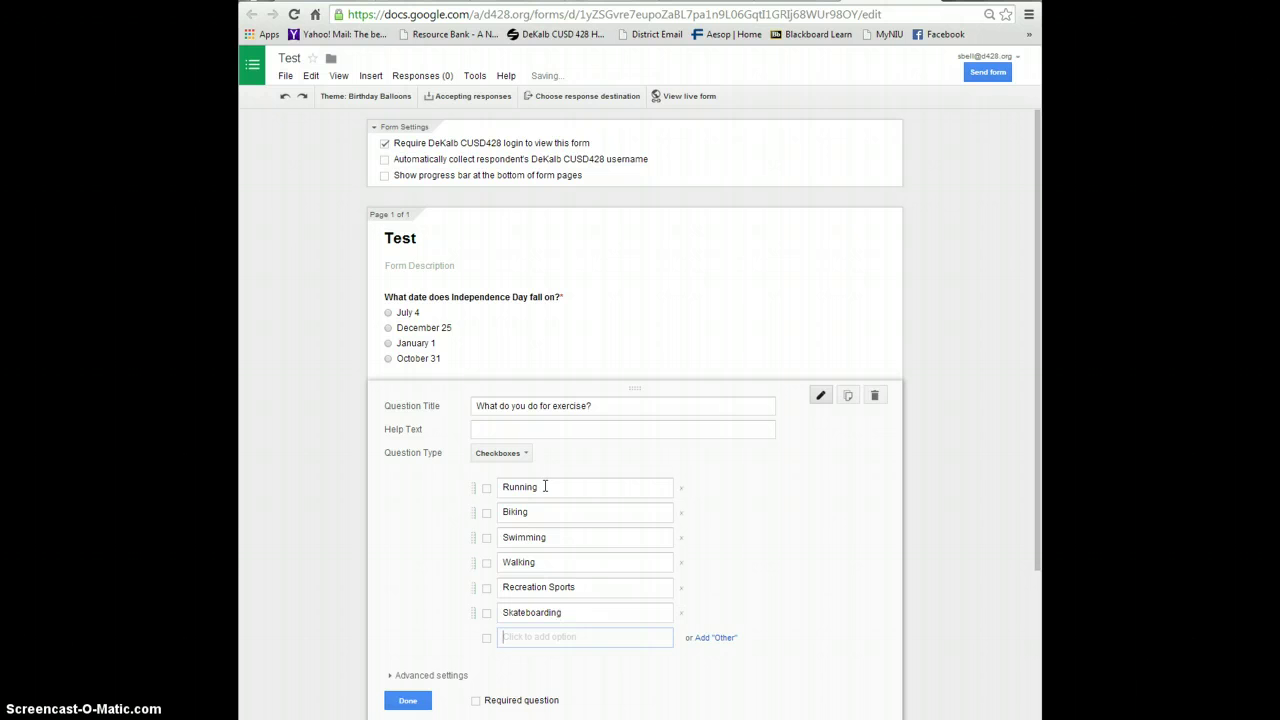
text(Fitness)
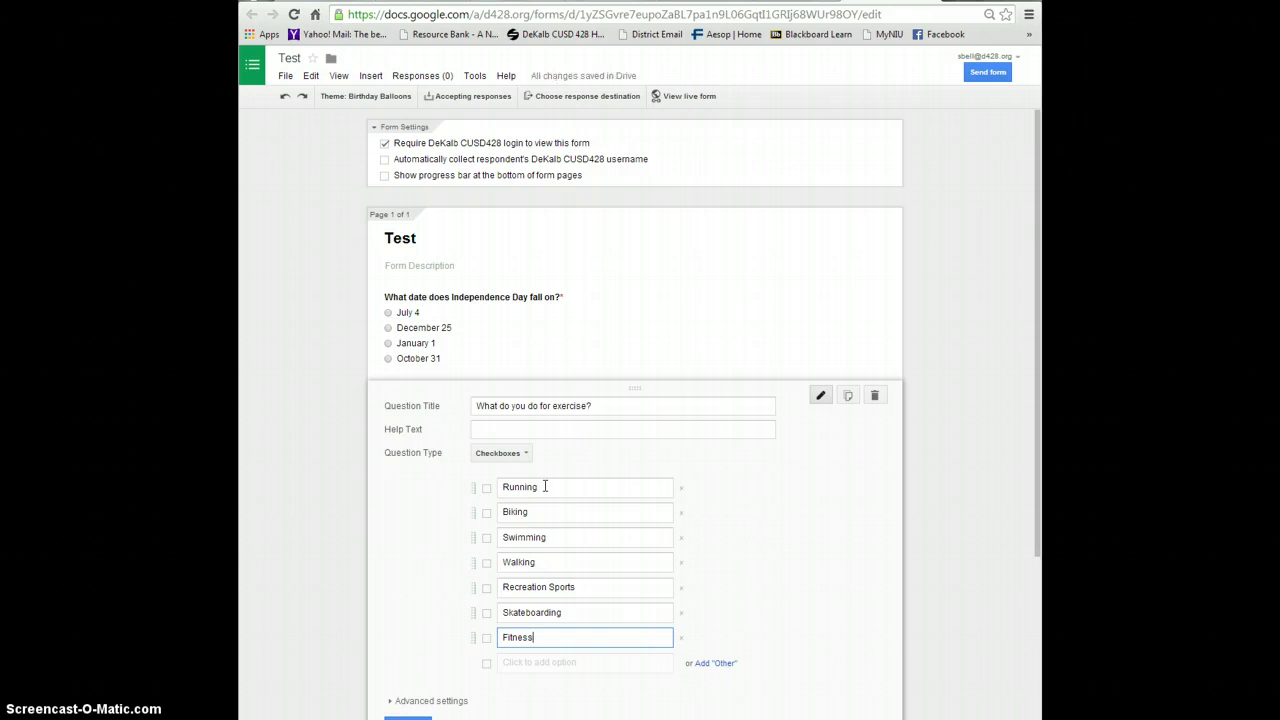
text( Classes)
key(Return)
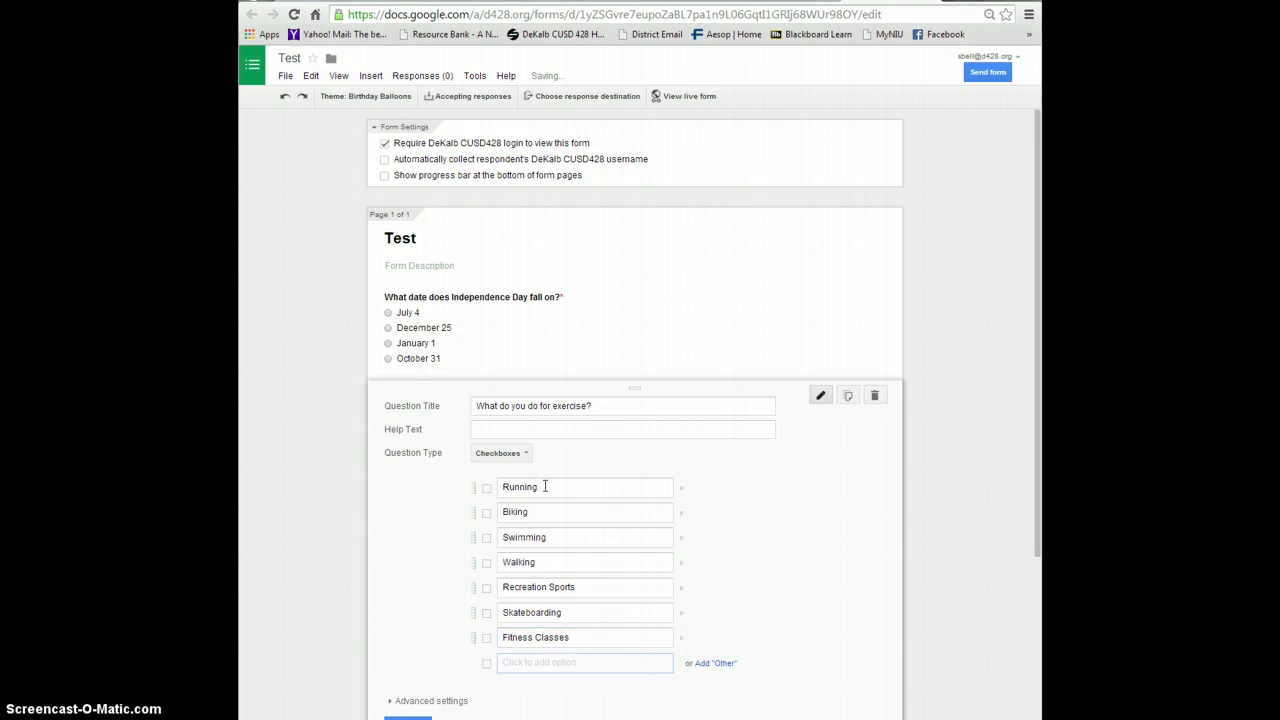
text(At Home)
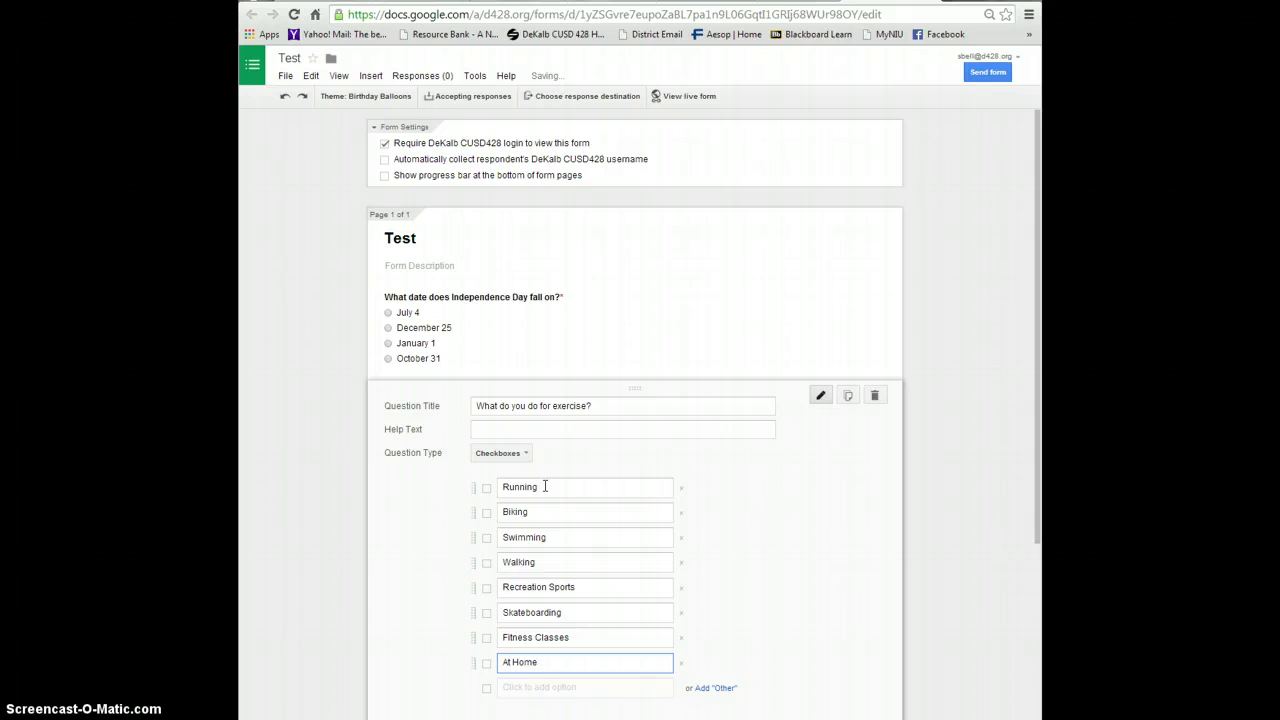
text( game system/DVD)
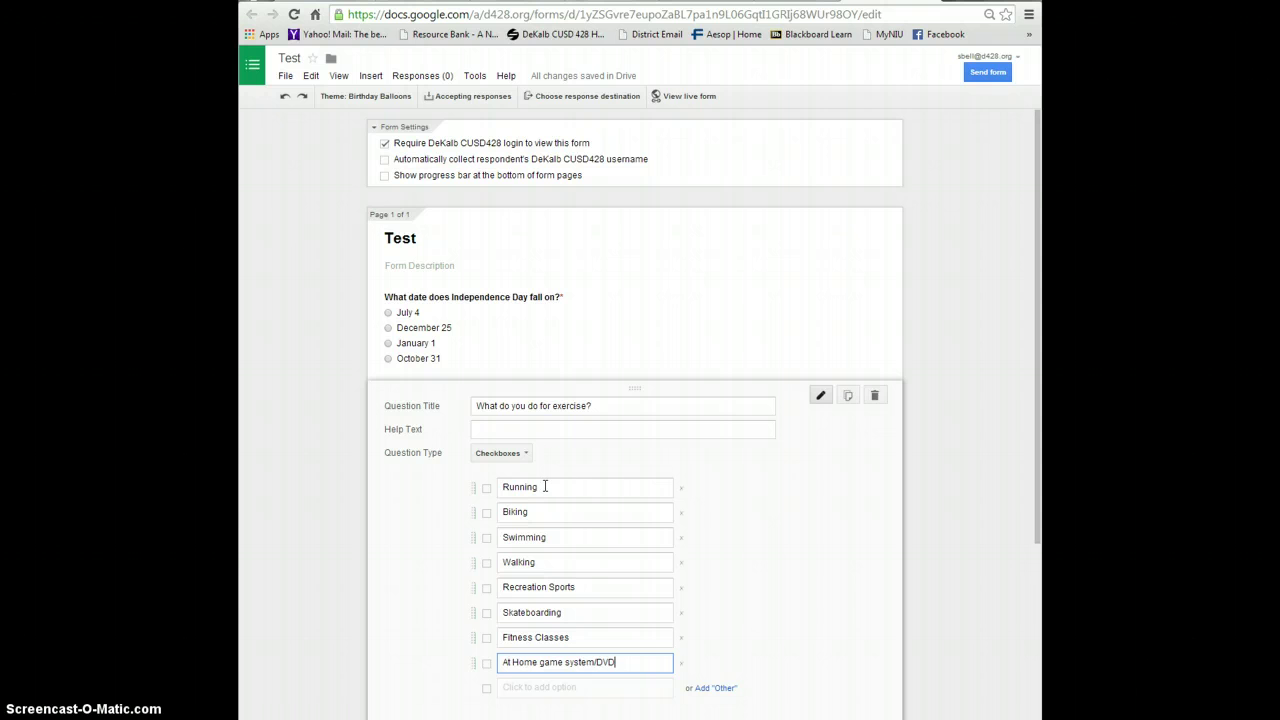
- Make the exercise question required and finish editing it
scroll(330, 554, down, 3)
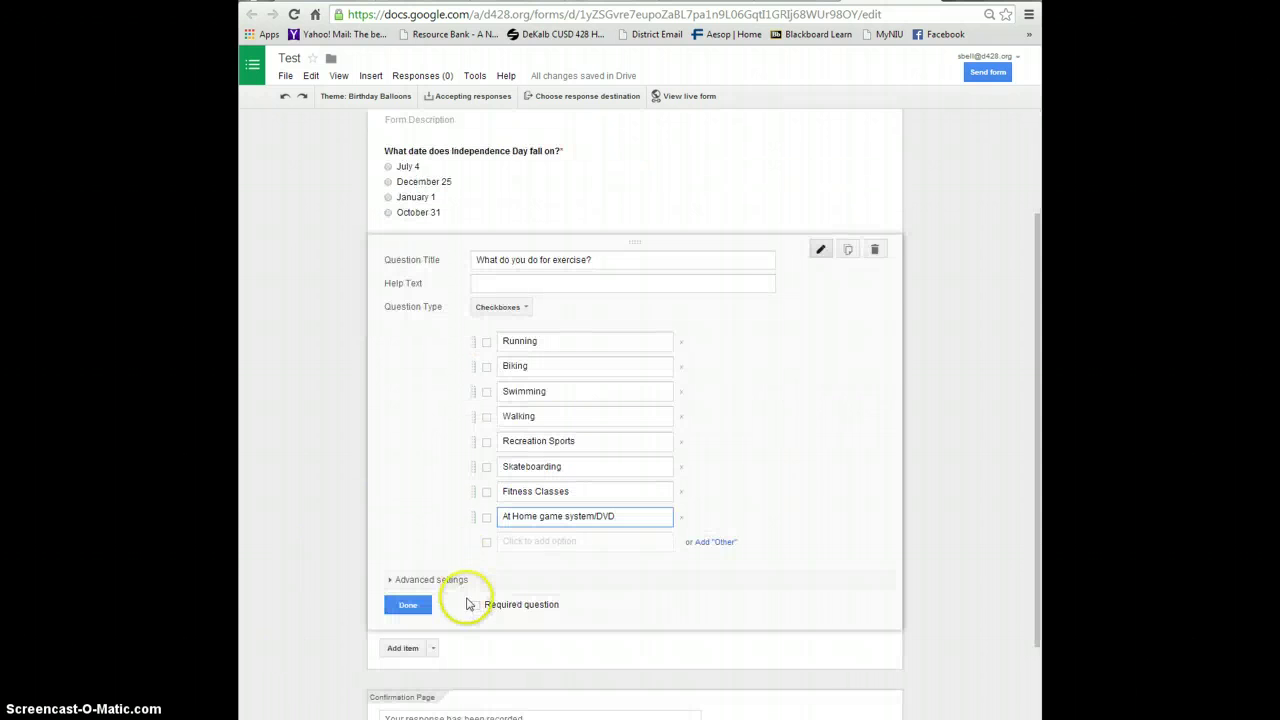
click(408, 605)
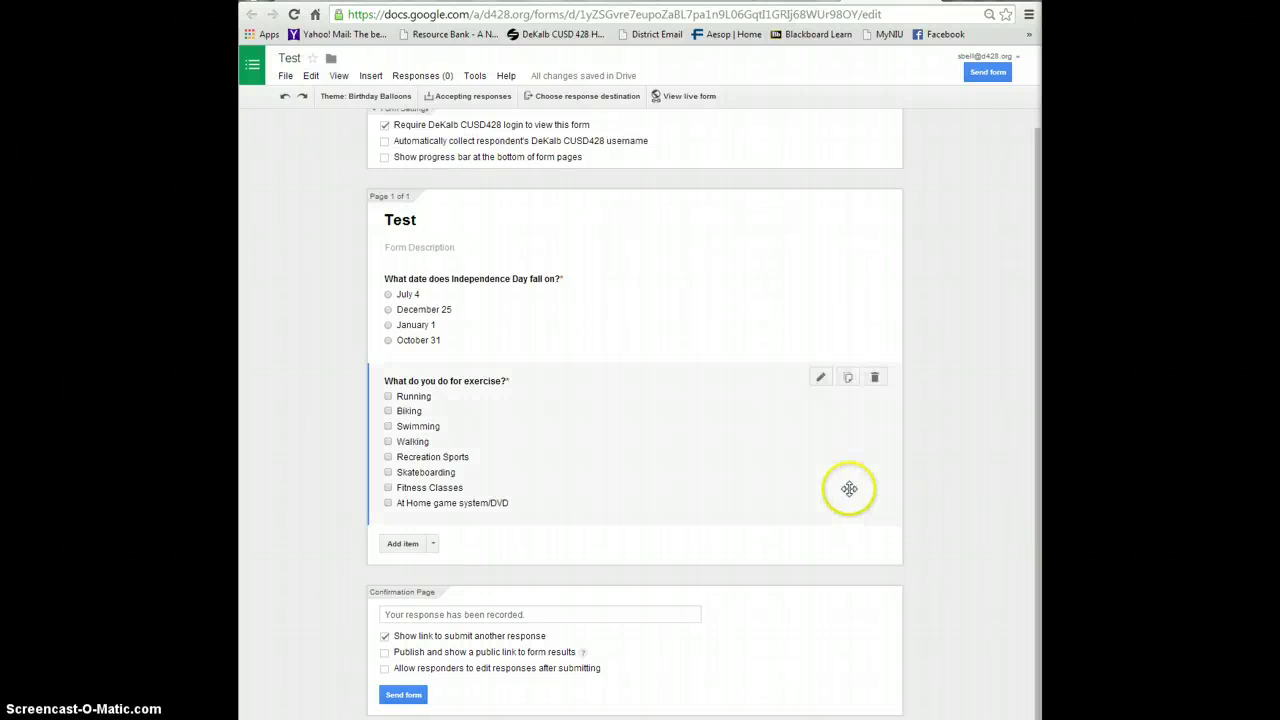
- Review the form's sending options for link sharing and email, and close them without sending
click(980, 73)
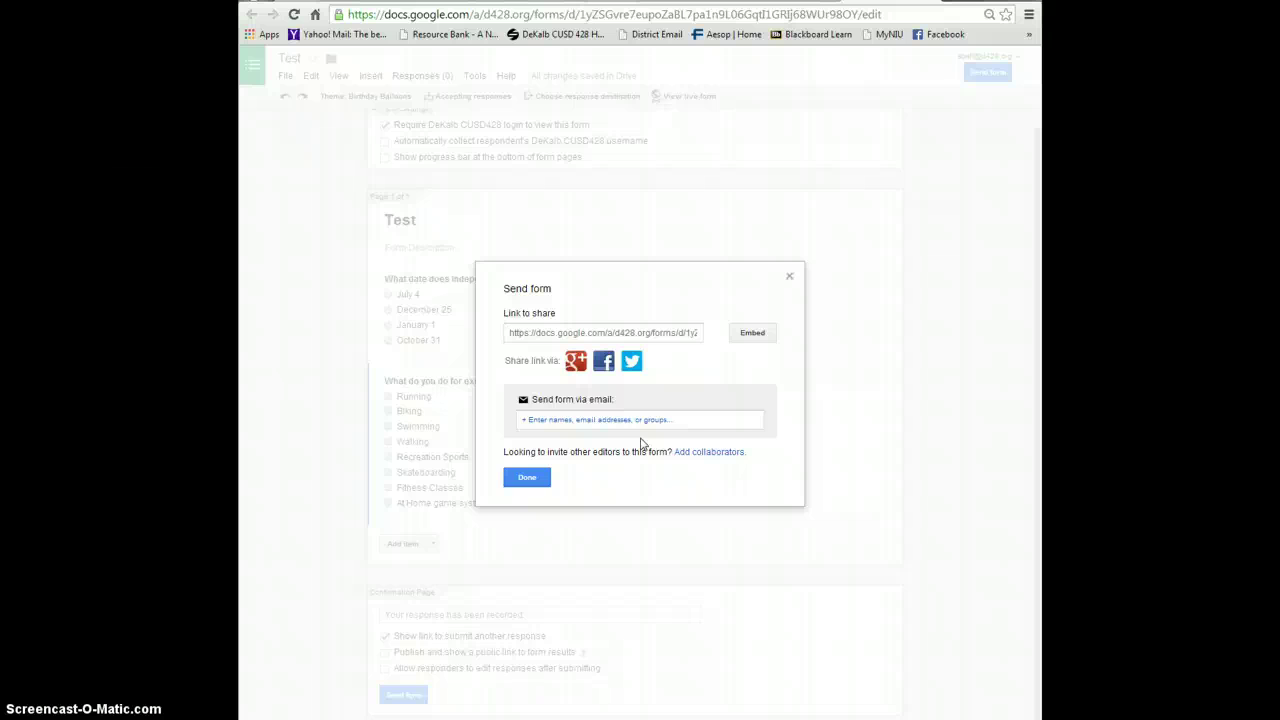
click(540, 477)
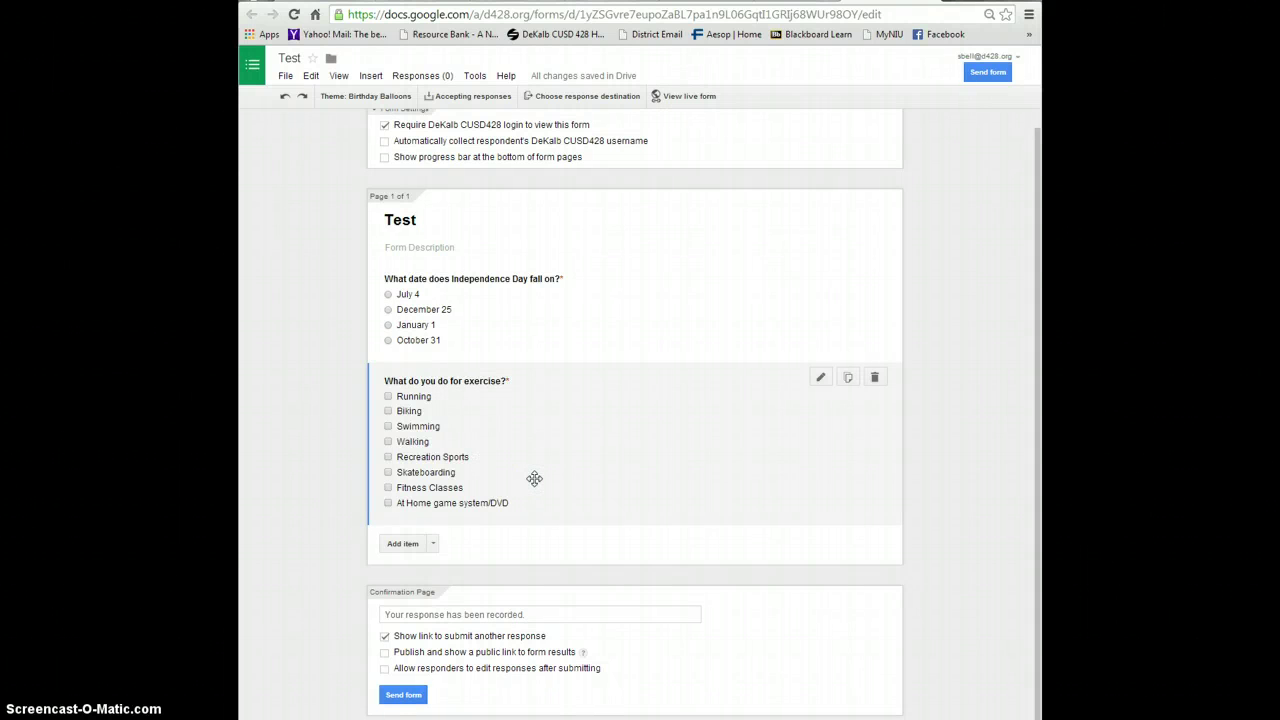